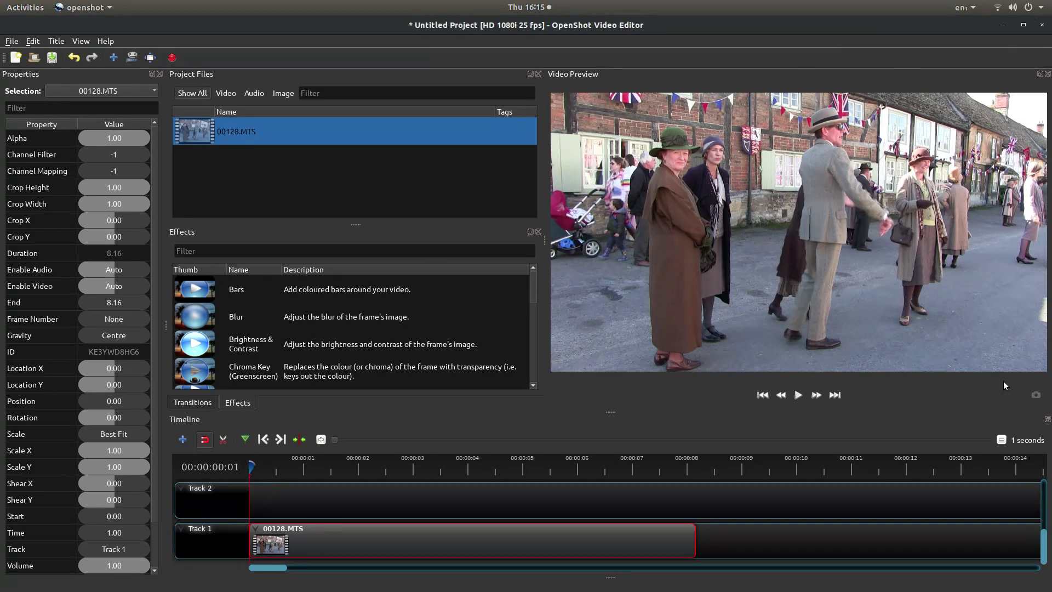
- Save the current preview frame to the Desktop folder as Frame-00001.png
click(1035, 396)
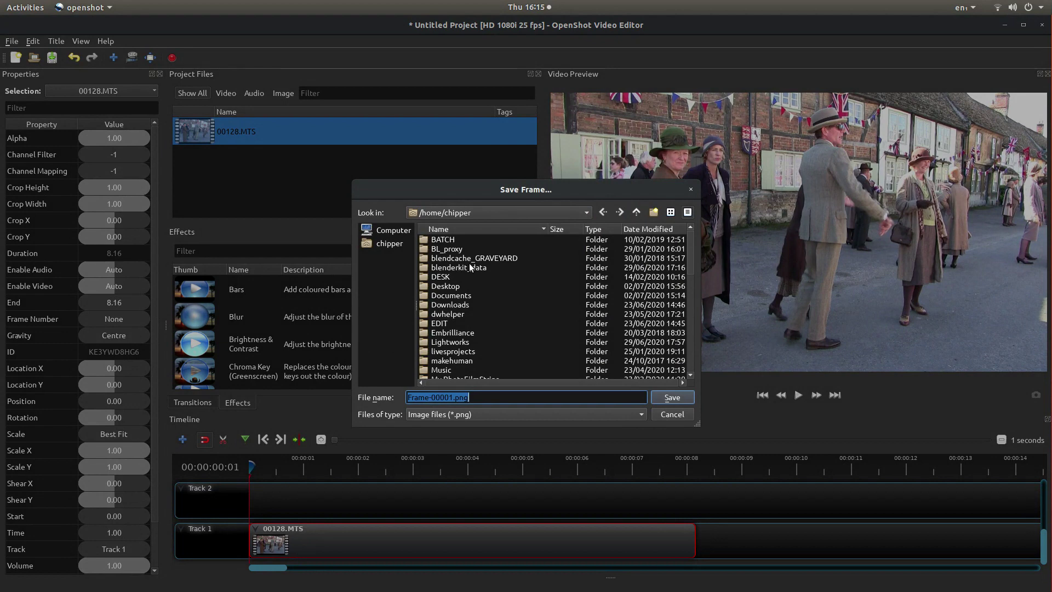
click(448, 288)
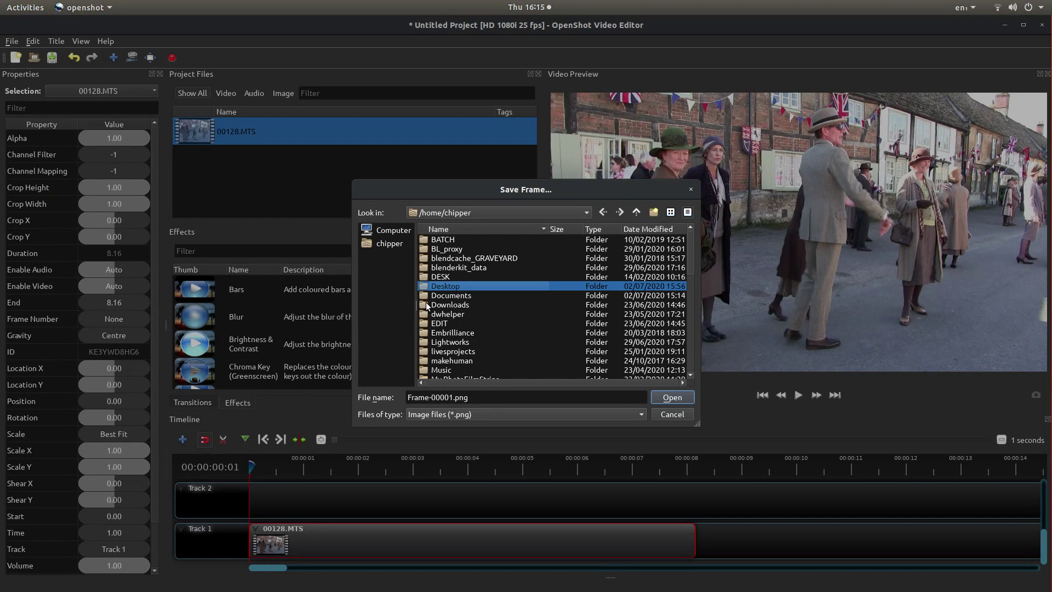
double_click(443, 286)
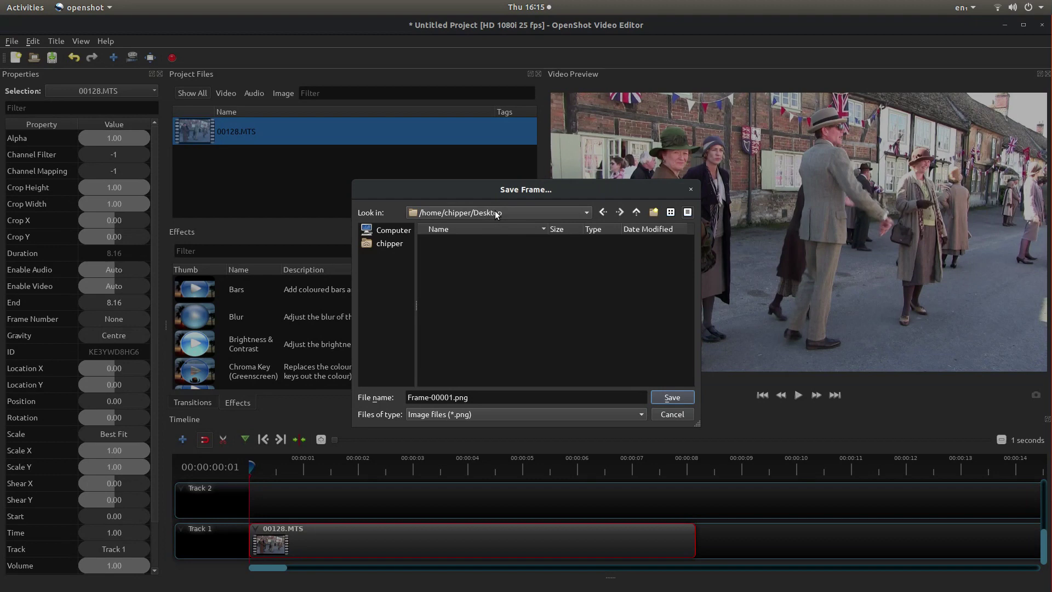
click(691, 399)
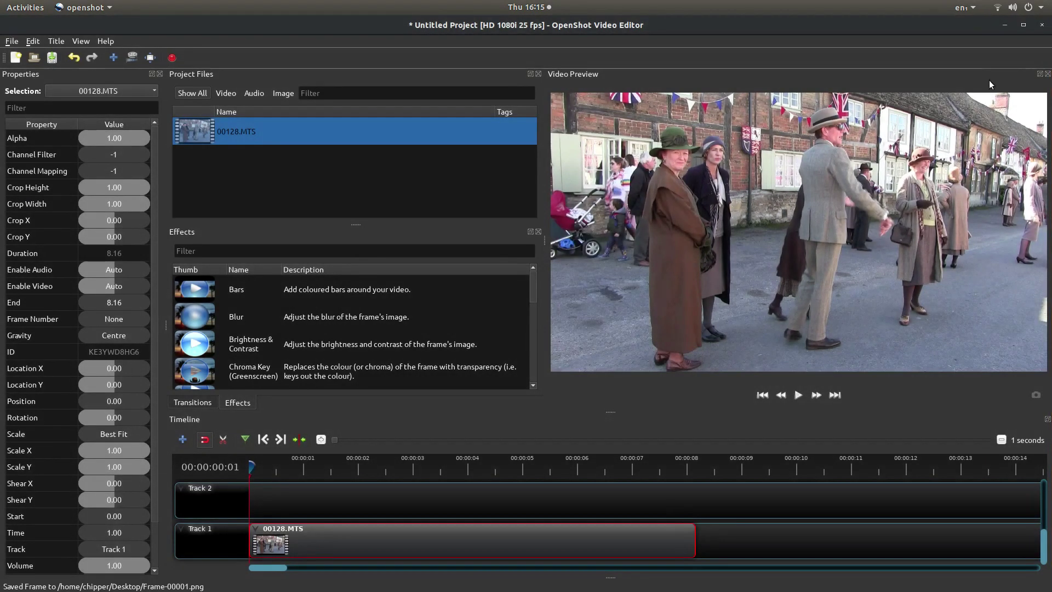
- Launch GIMP and open Frame-00001.png from the Desktop via File > Open
mouse_move(2, 417)
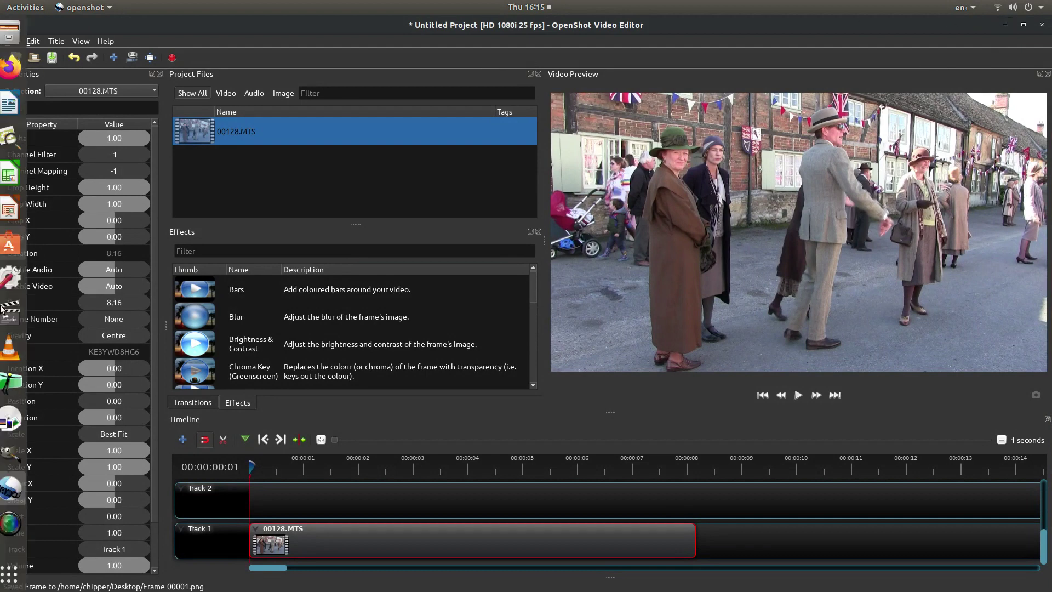
click(13, 458)
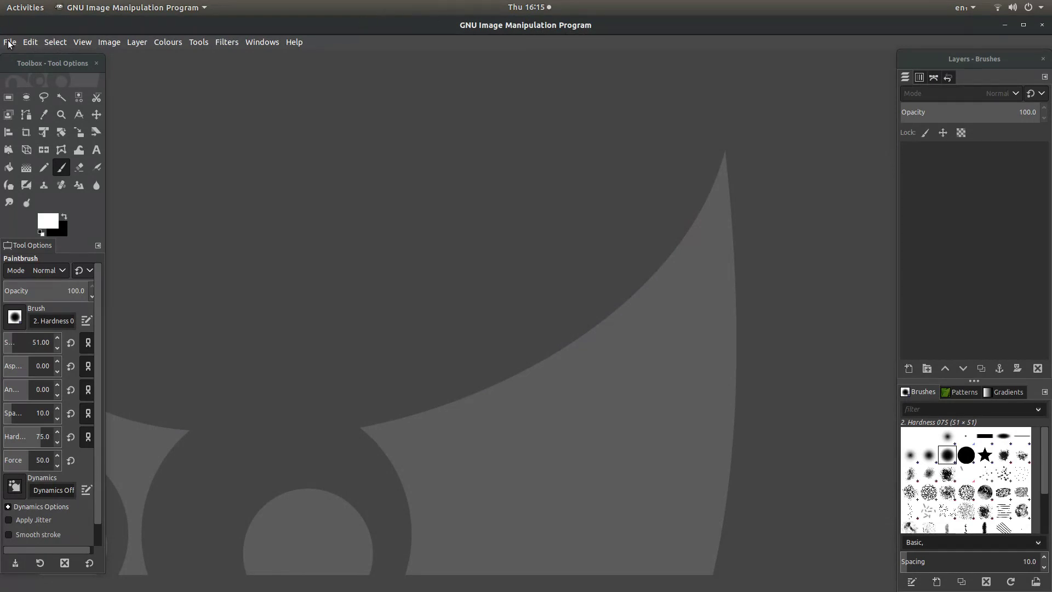
click(9, 44)
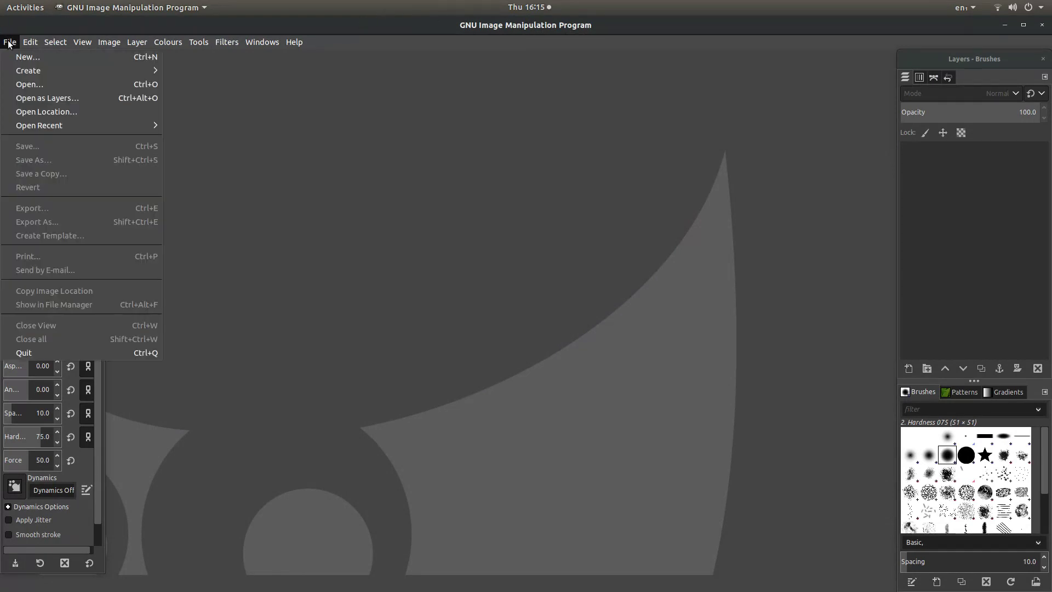
click(34, 84)
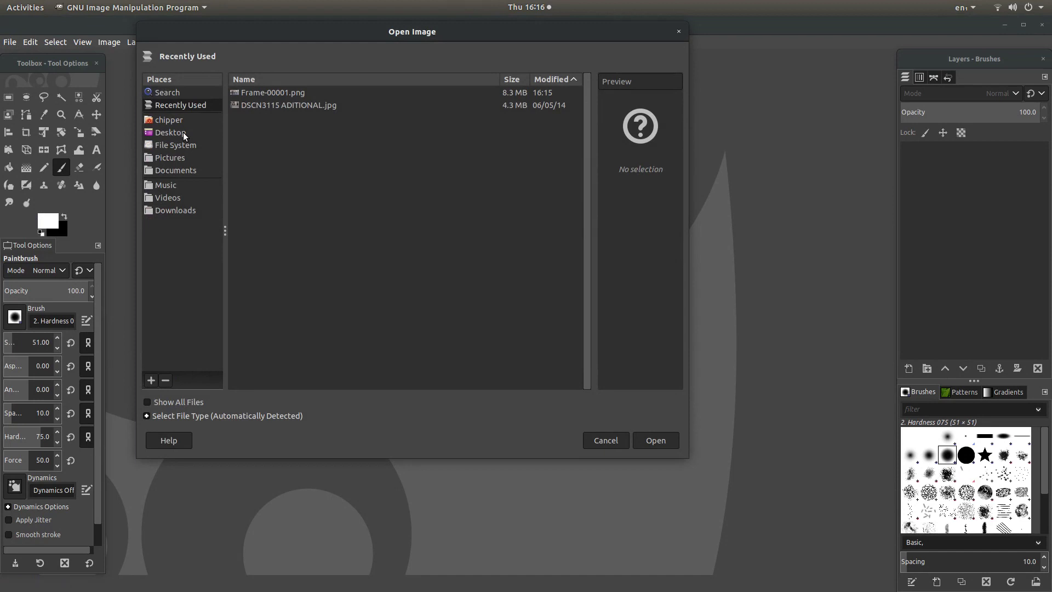
click(183, 133)
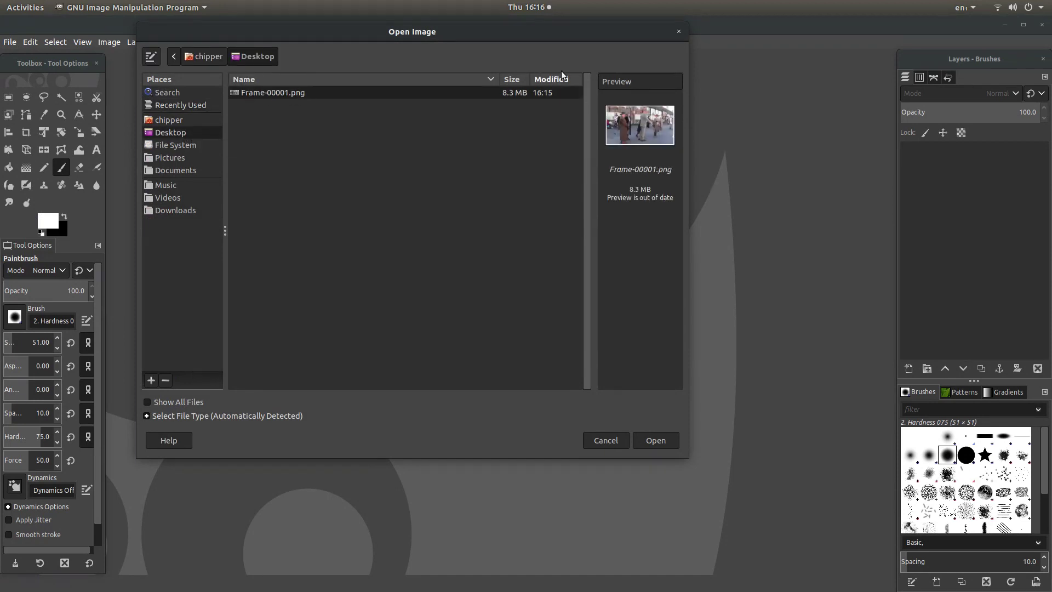
click(657, 441)
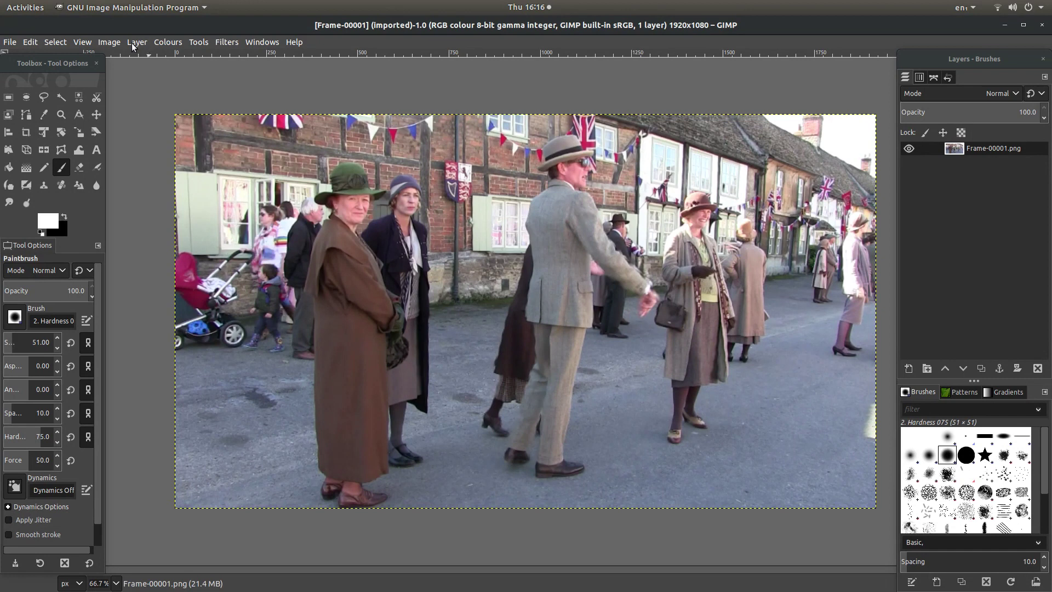
- Duplicate the photo layer in the Layers panel, creating Frame-00001.png copy above it
click(132, 43)
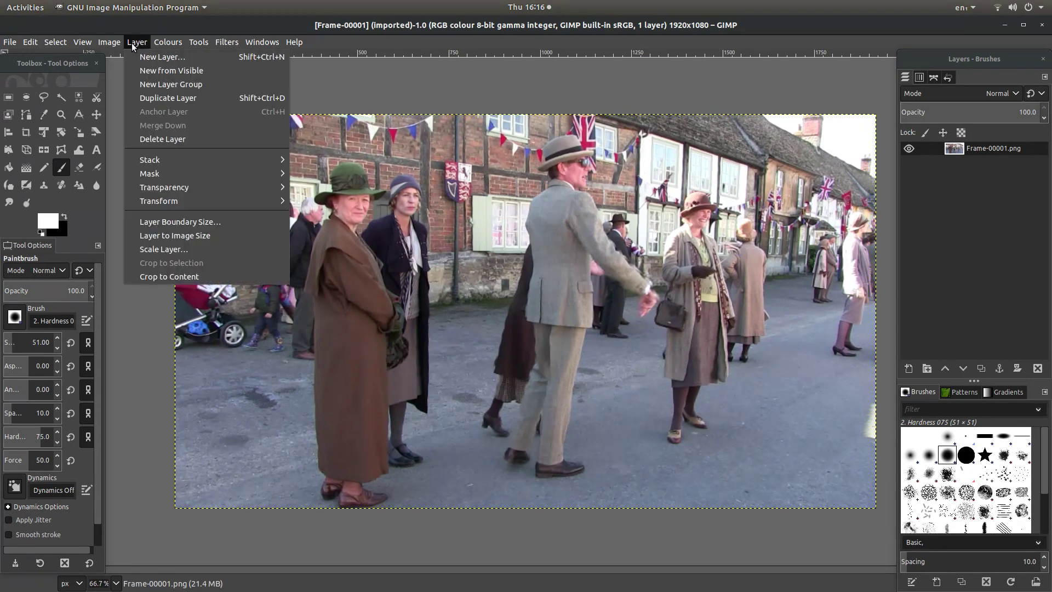
mouse_move(152, 189)
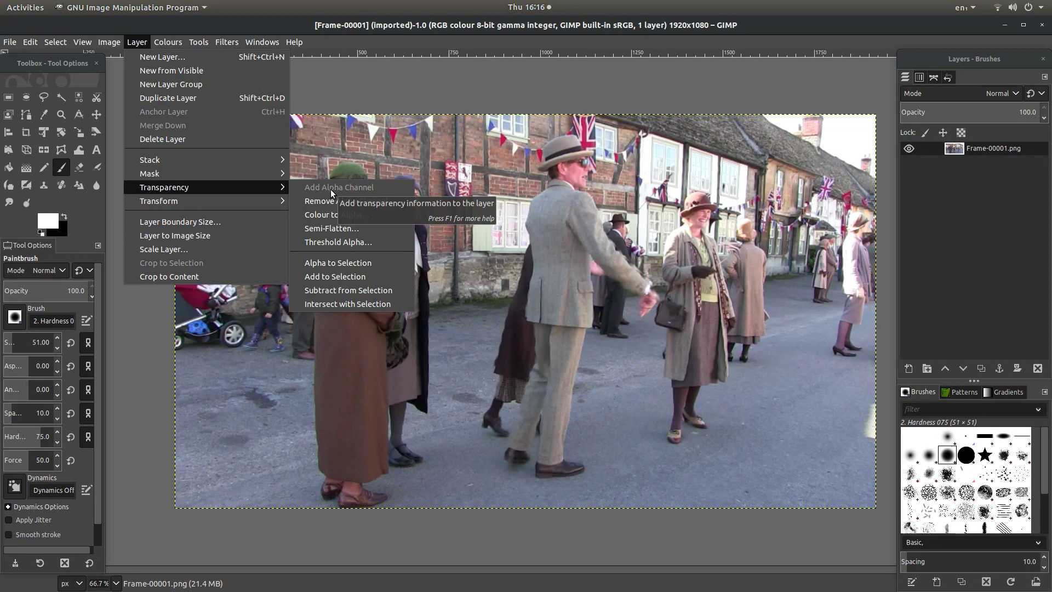
click(436, 68)
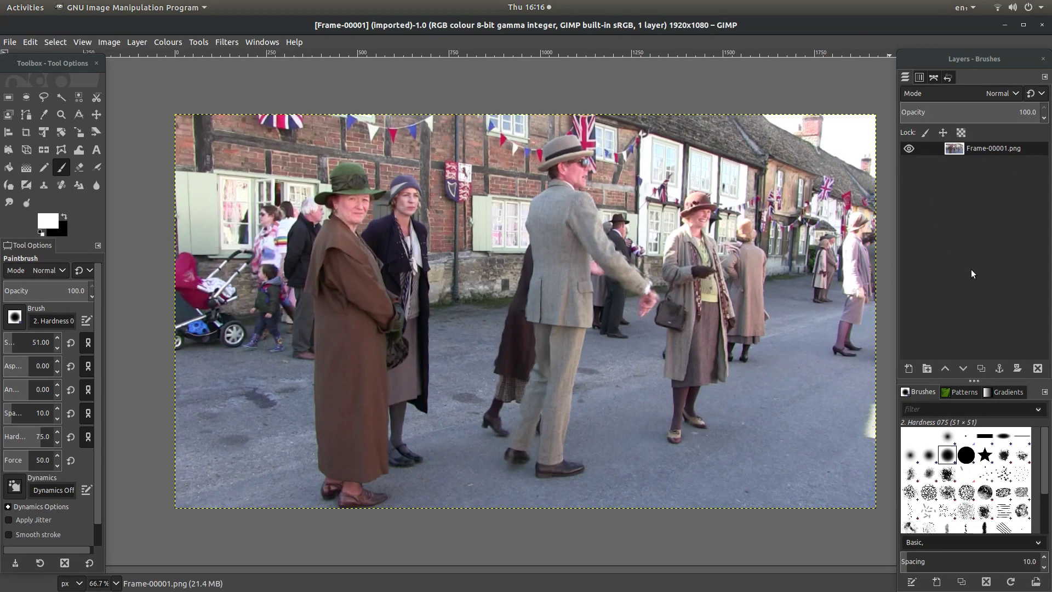
click(980, 368)
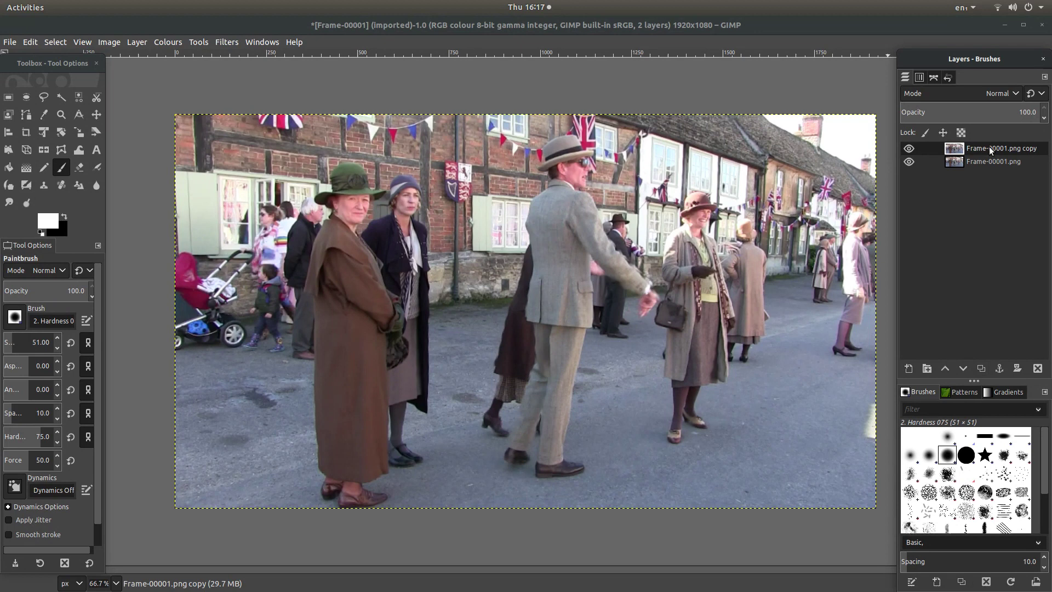
- Select all and cut the copy layer's pixels, then toggle the original layer's visibility to check
click(57, 40)
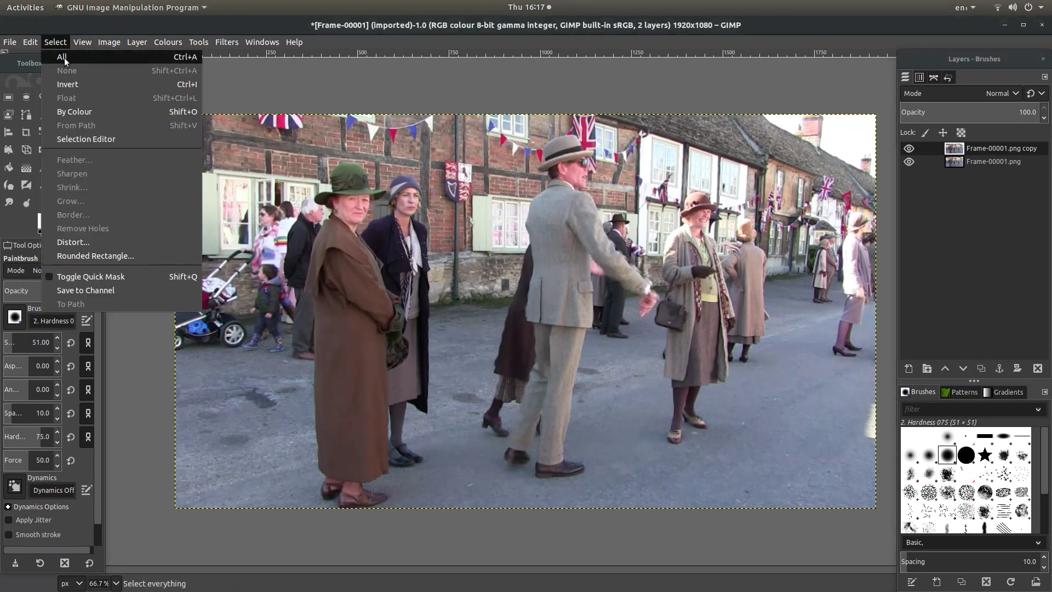
click(64, 58)
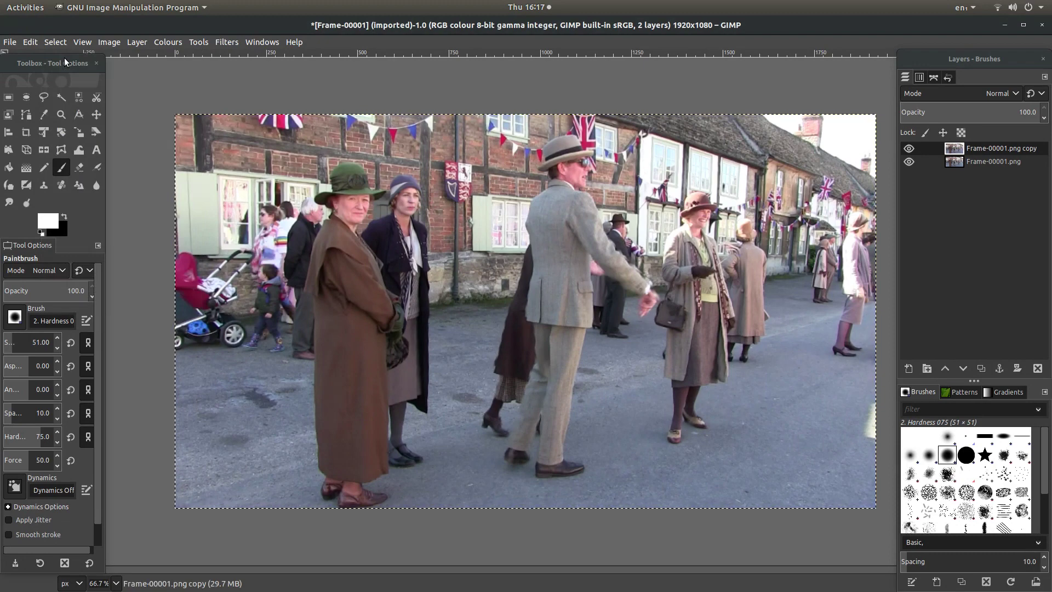
right_click(472, 195)
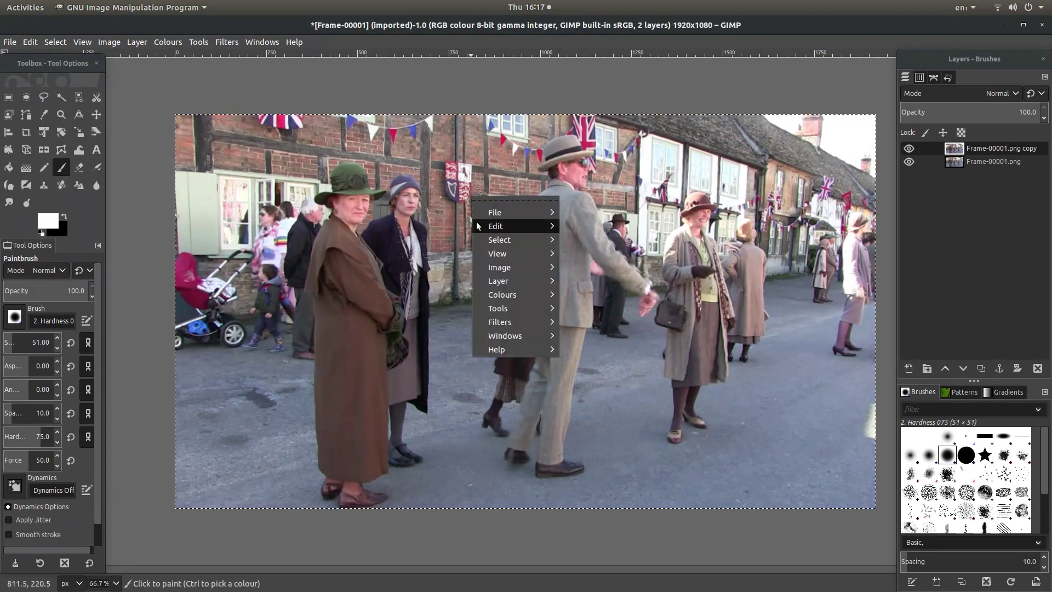
mouse_move(492, 233)
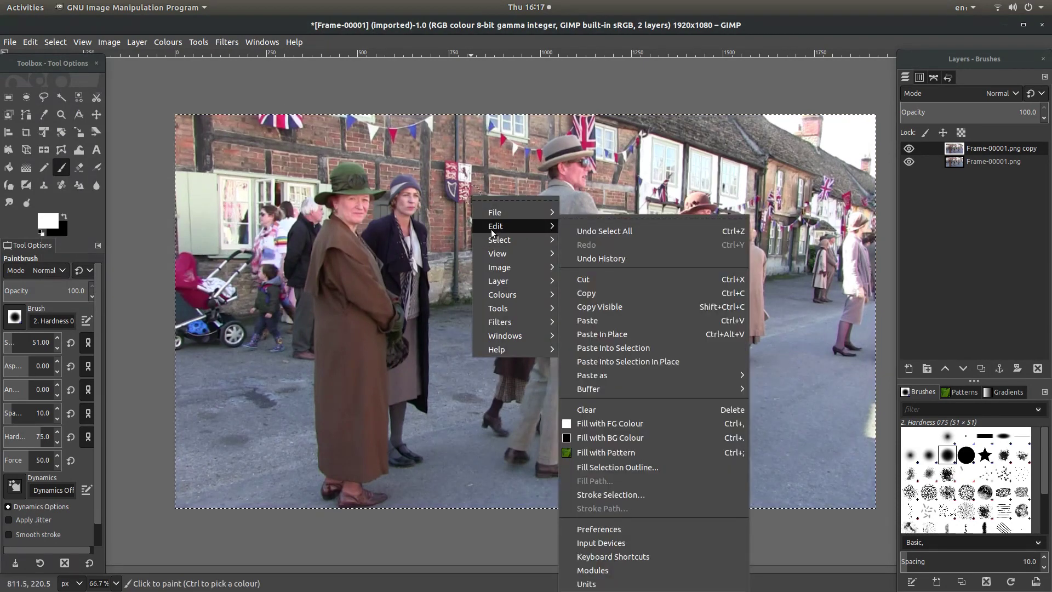
click(597, 281)
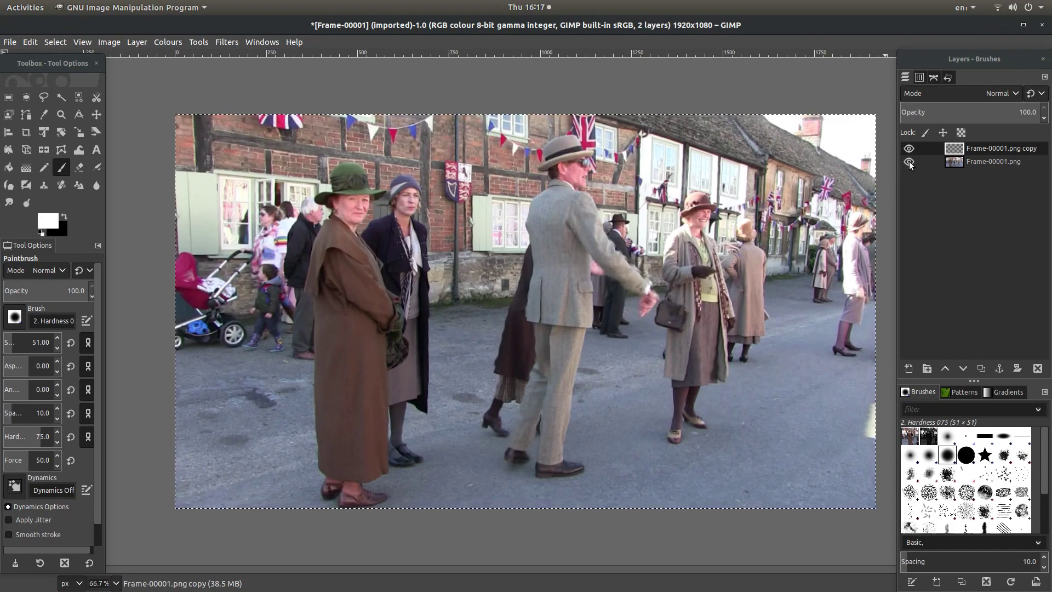
click(910, 161)
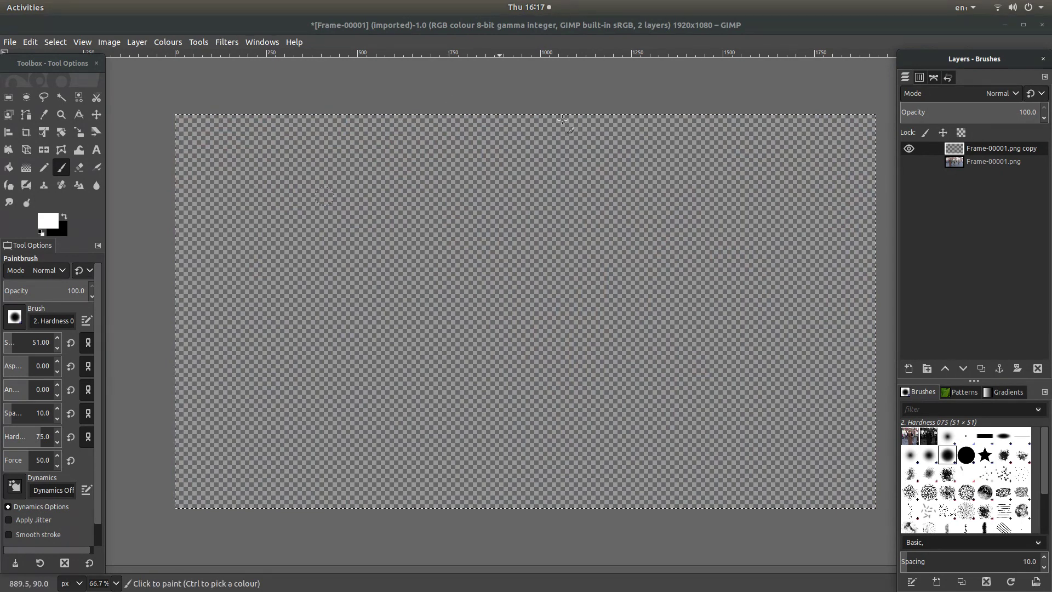
click(909, 162)
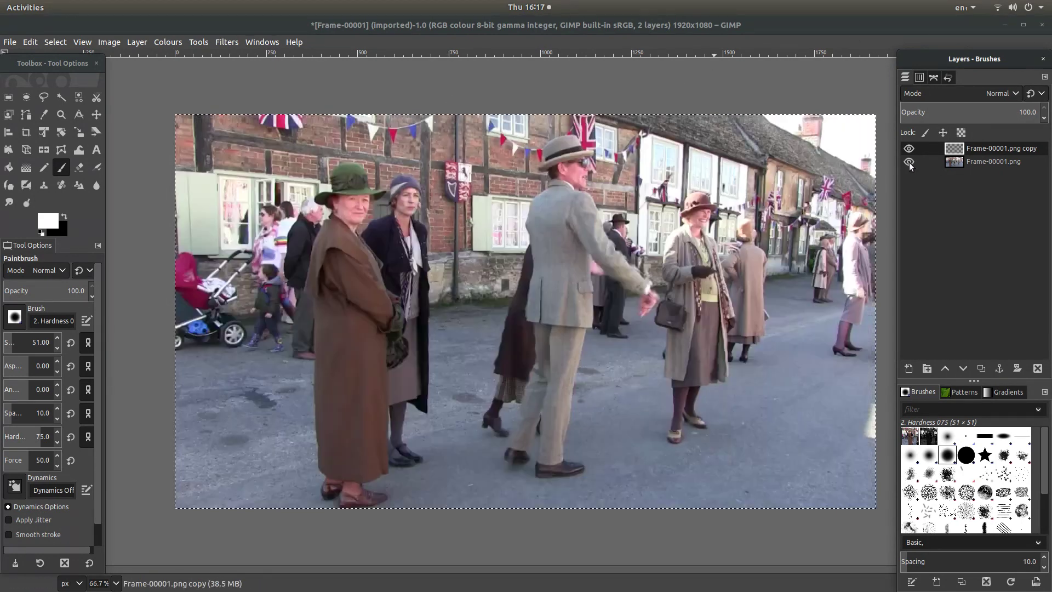
- Use a black paintbrush at hardness 100 and size 170 to paint a dot over the man's head
click(65, 216)
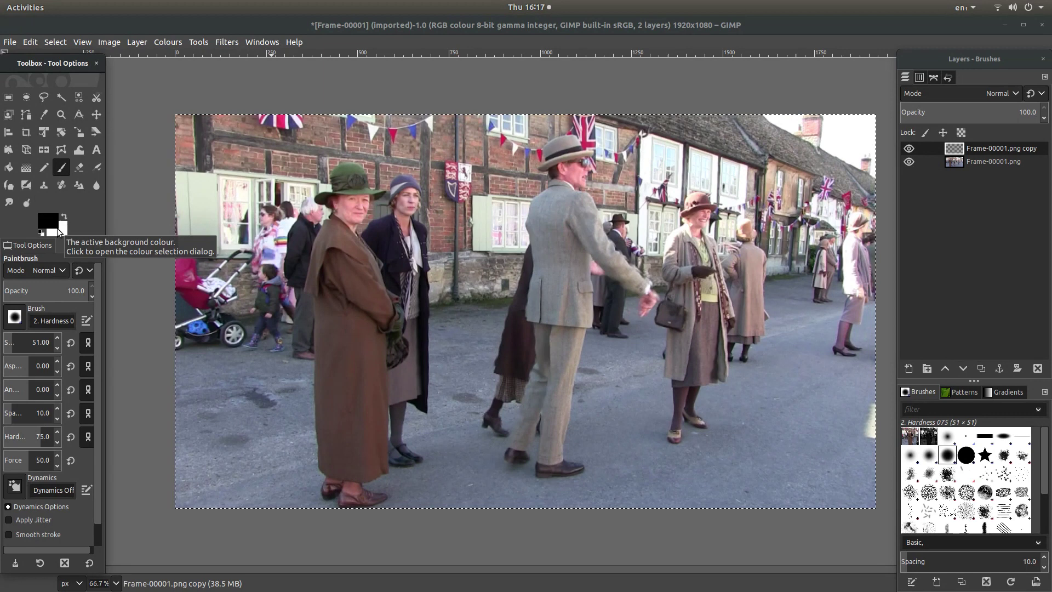
click(44, 167)
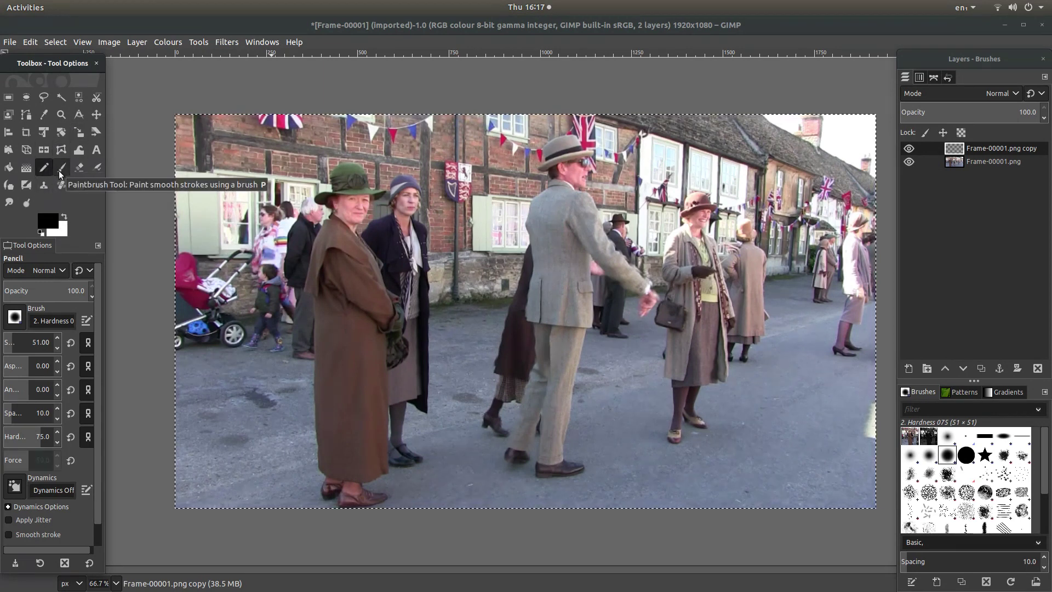
click(60, 167)
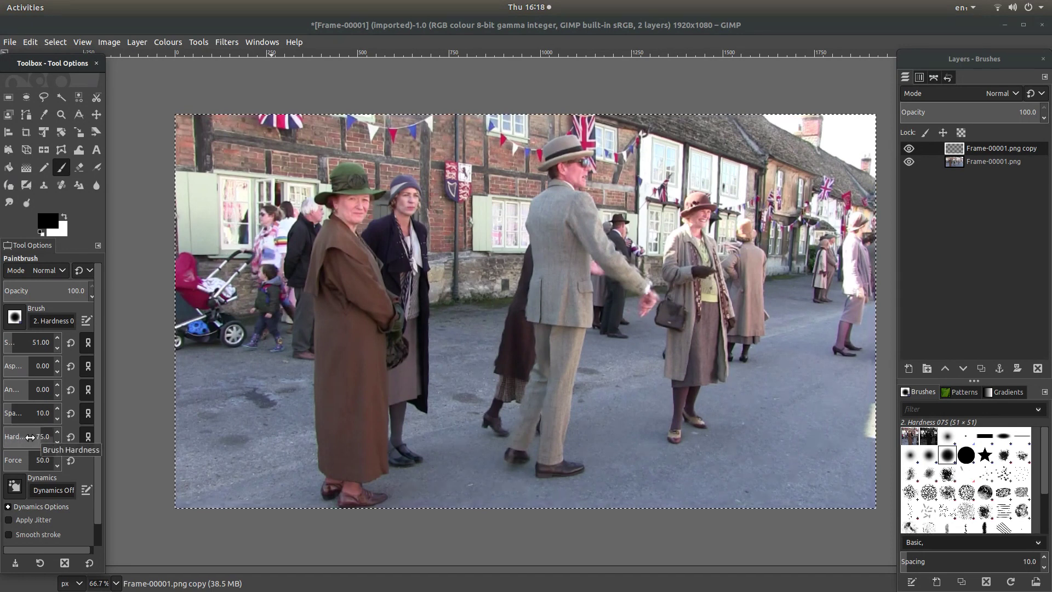
drag(30, 436, 63, 437)
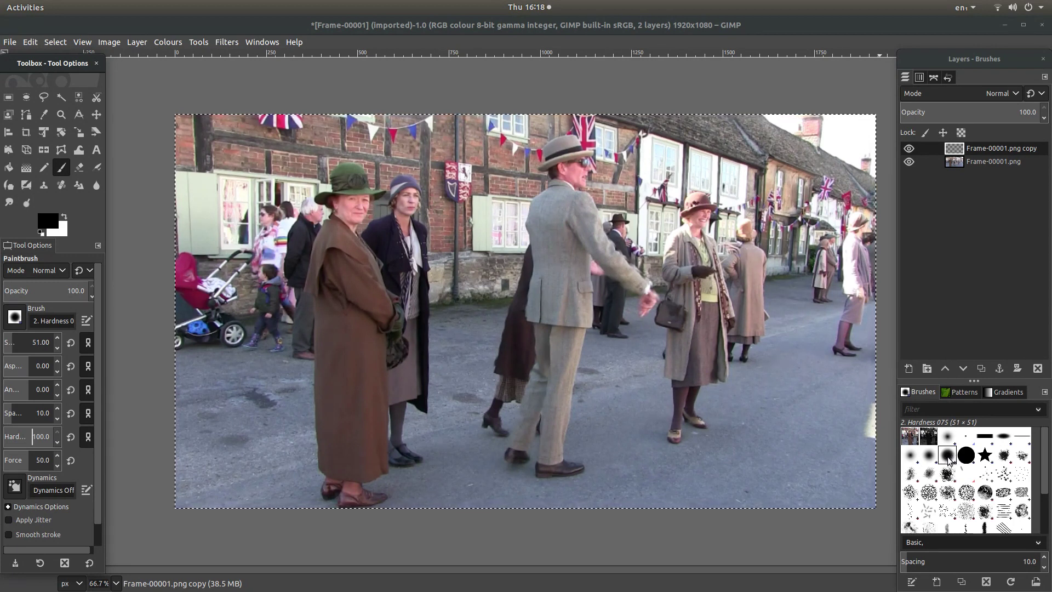
click(16, 318)
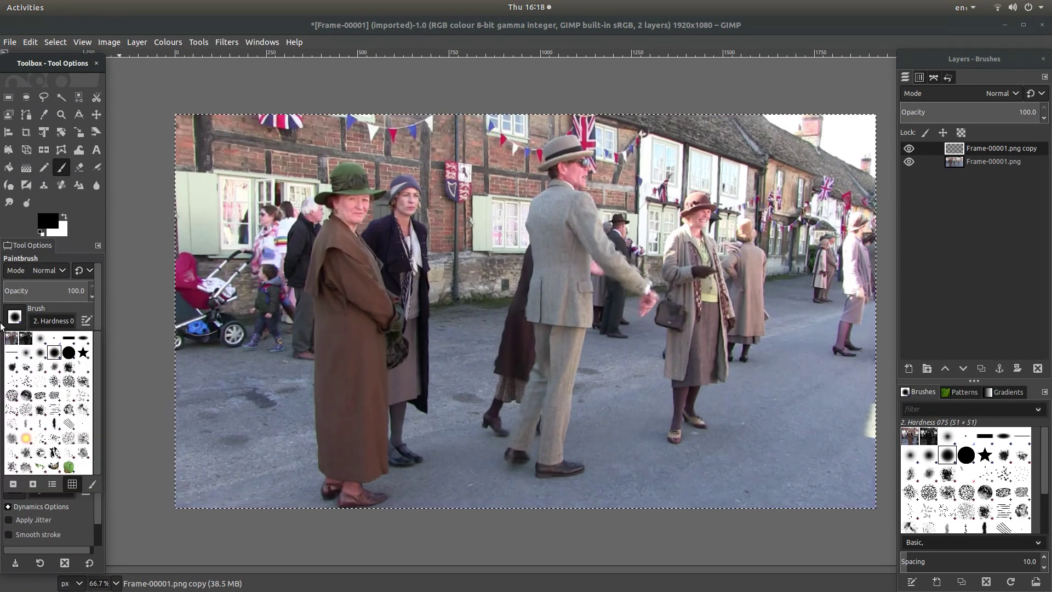
click(17, 323)
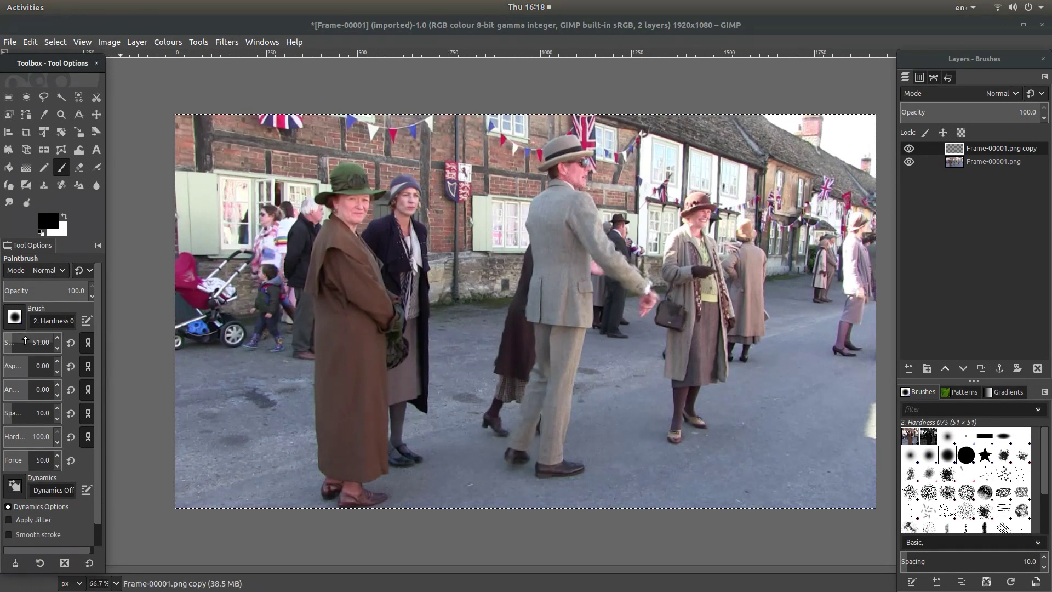
click(17, 344)
drag(17, 344, 20, 345)
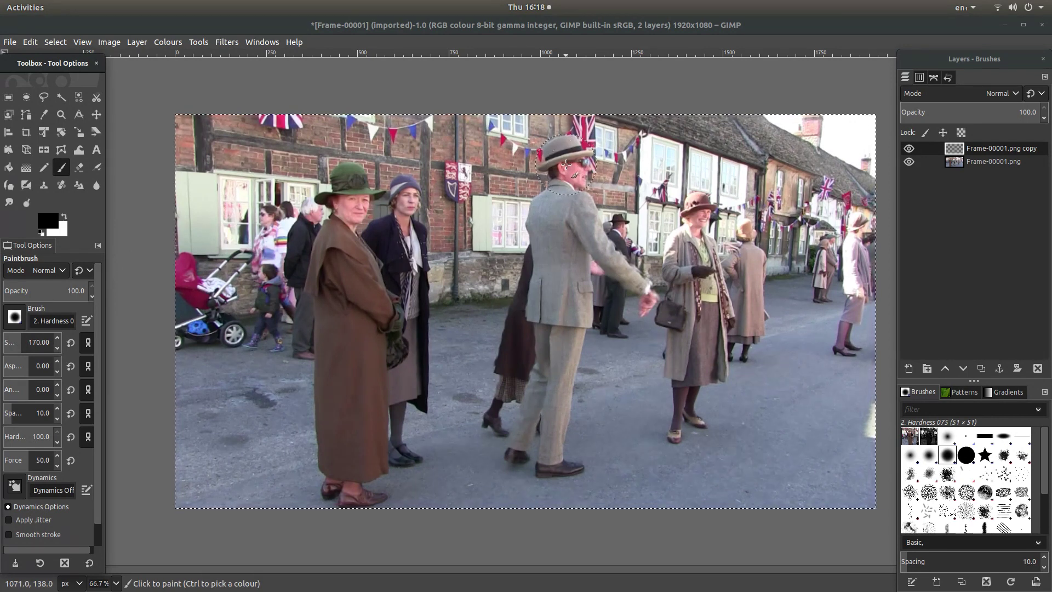
click(566, 164)
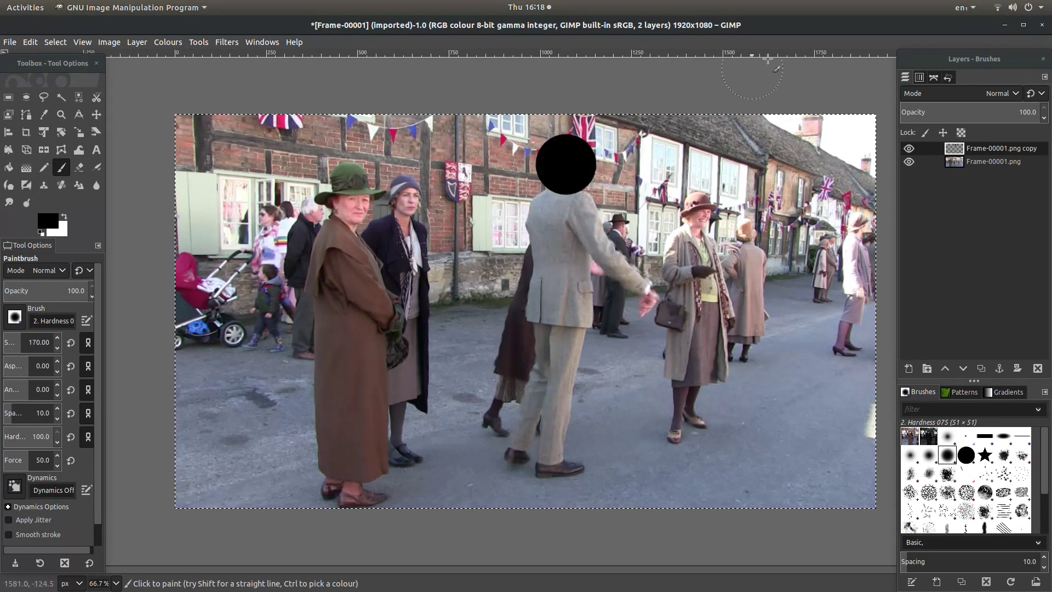
- Delete the original Frame-00001.png layer from its right-click menu in the Layers panel
click(980, 166)
right_click(980, 167)
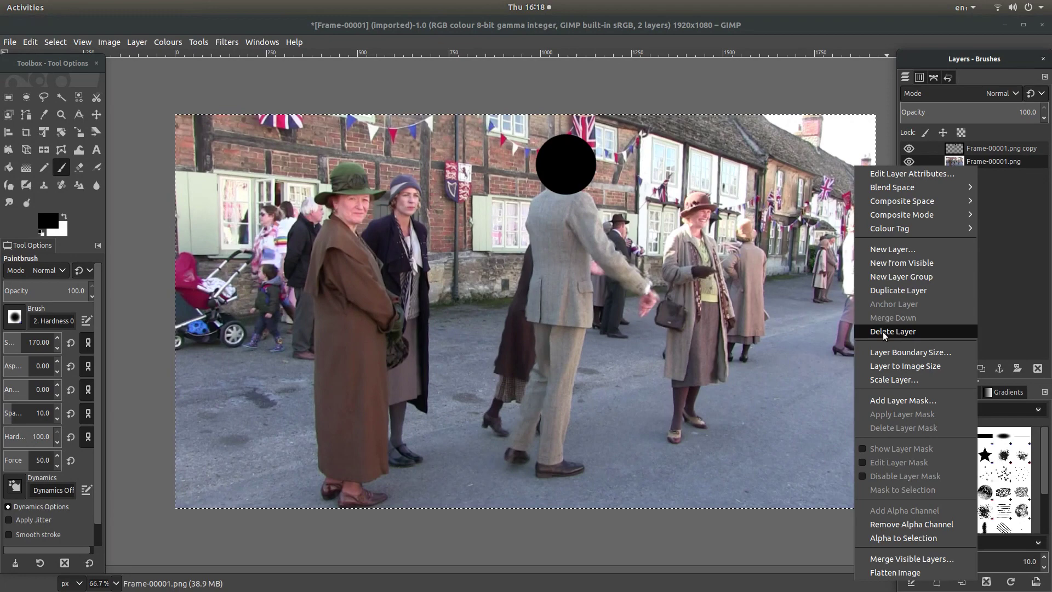
click(927, 331)
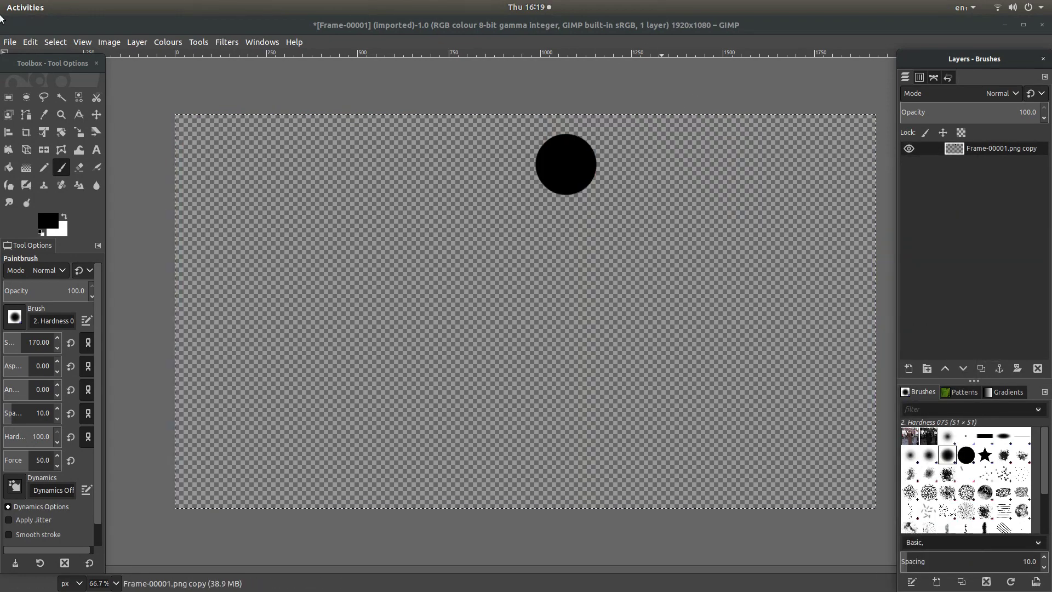
- Export the image as MASK.png to the Desktop, browsing the file type list before confirming
click(11, 43)
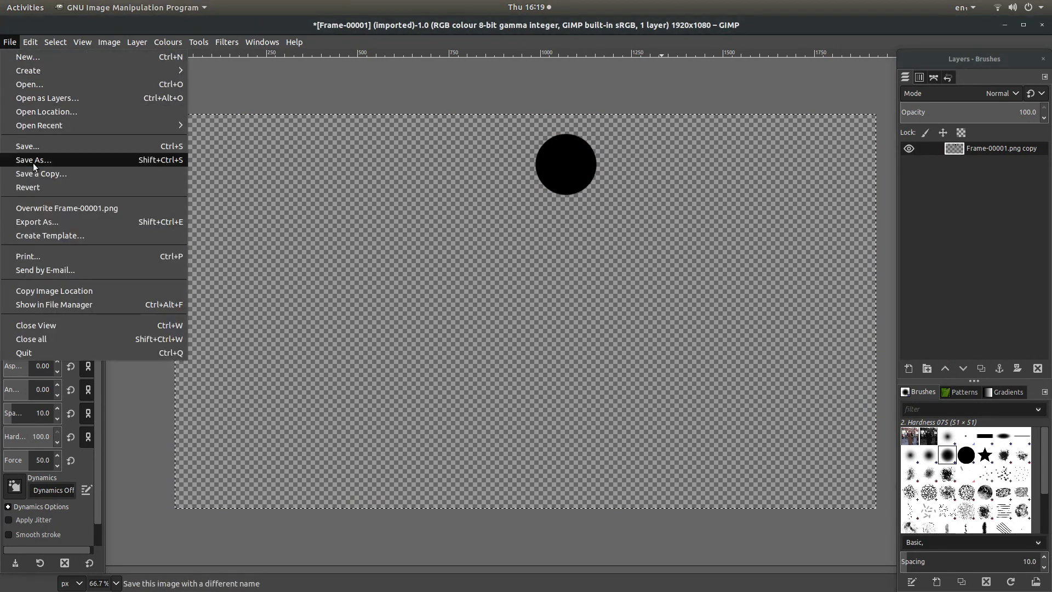
click(55, 222)
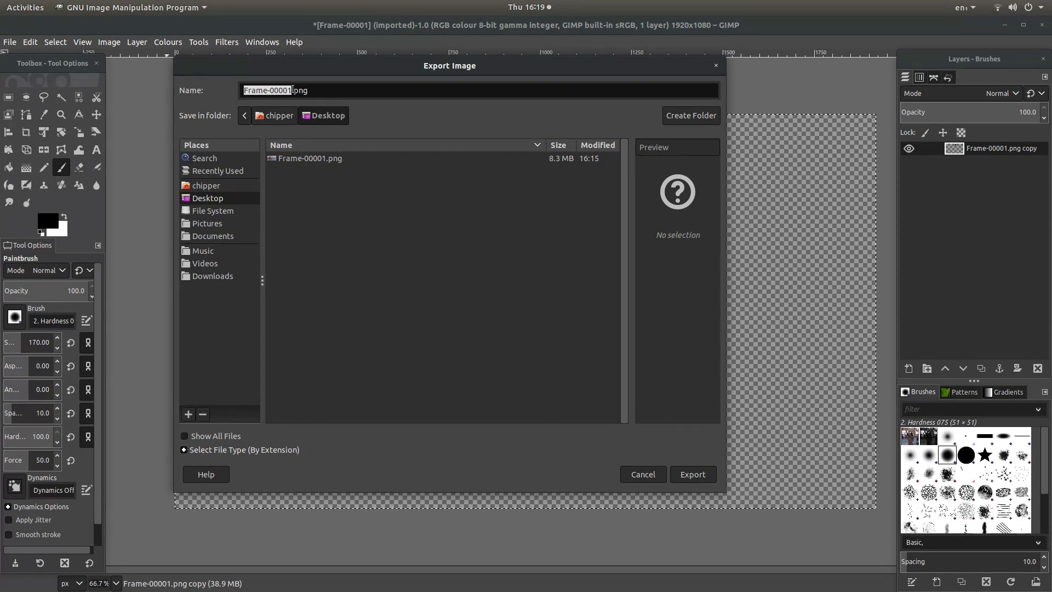
text(MASK)
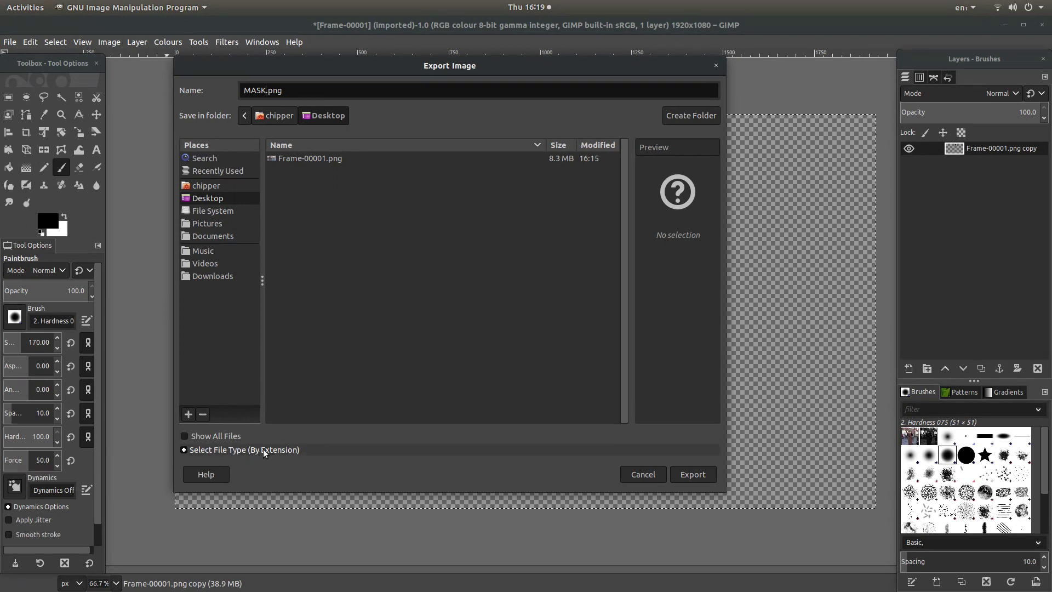
click(264, 450)
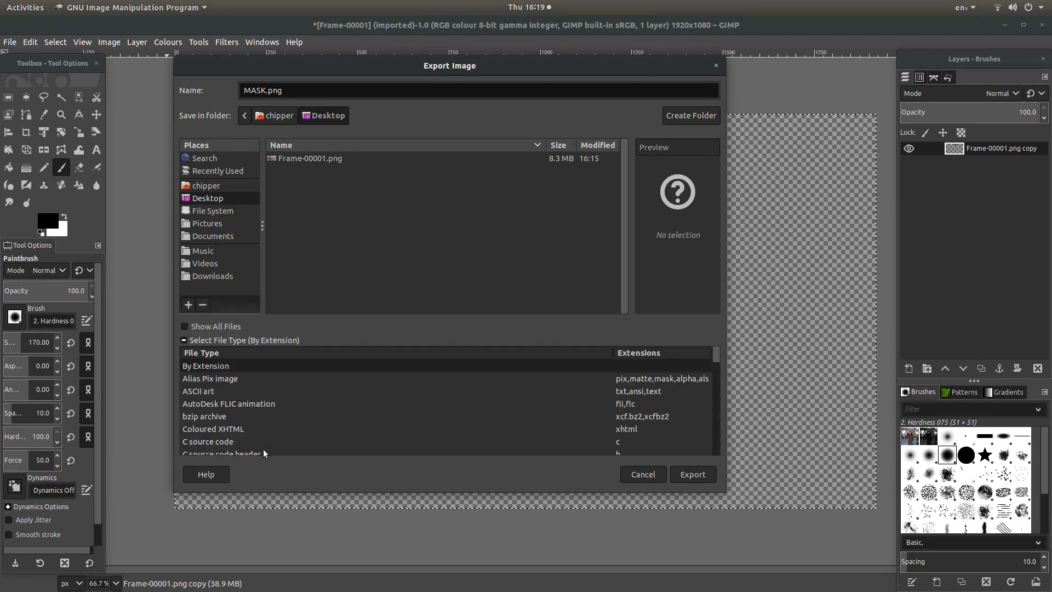
scroll(258, 443, down, 8)
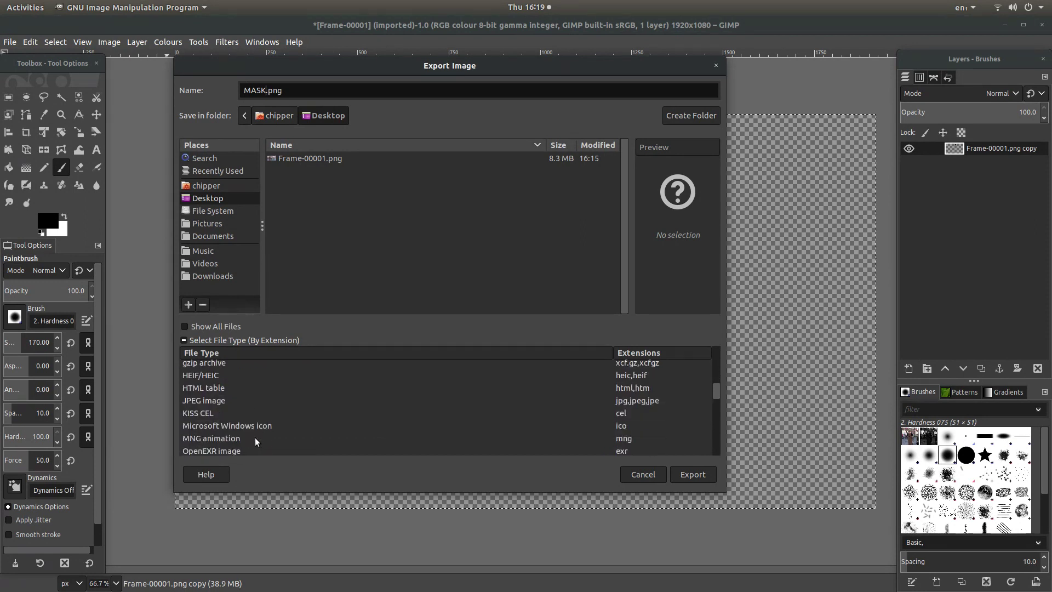
scroll(255, 442, down, 1)
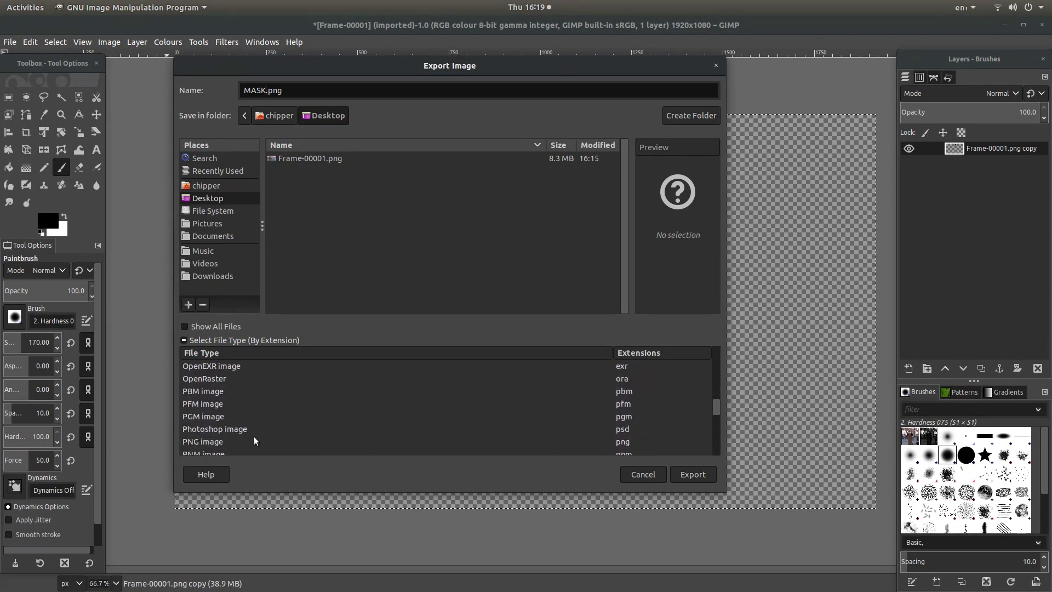
click(692, 474)
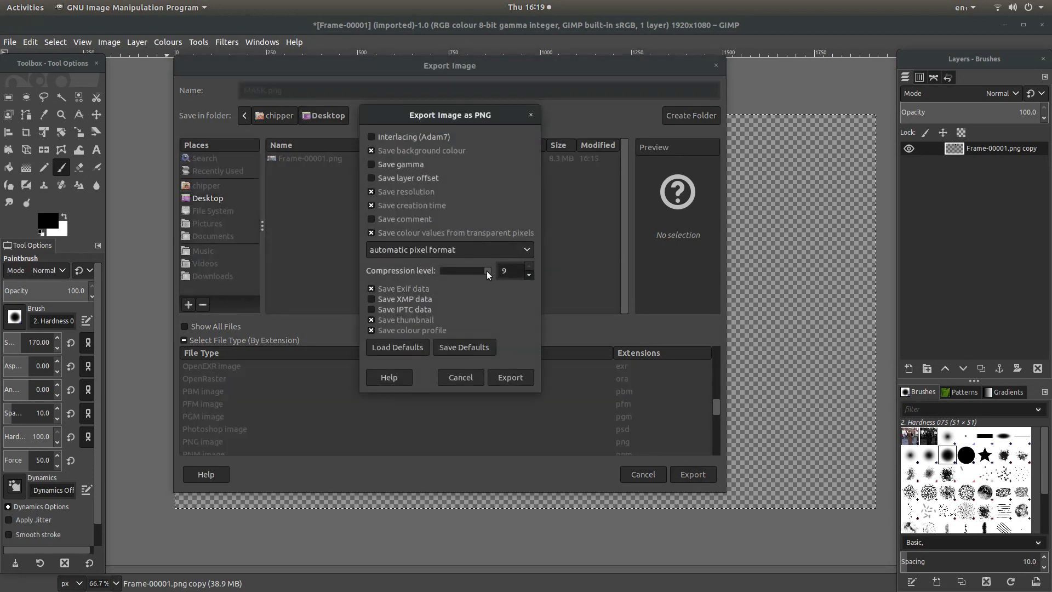
- Export MASK.png at PNG compression level 0, then quit GIMP discarding changes
drag(488, 274, 438, 274)
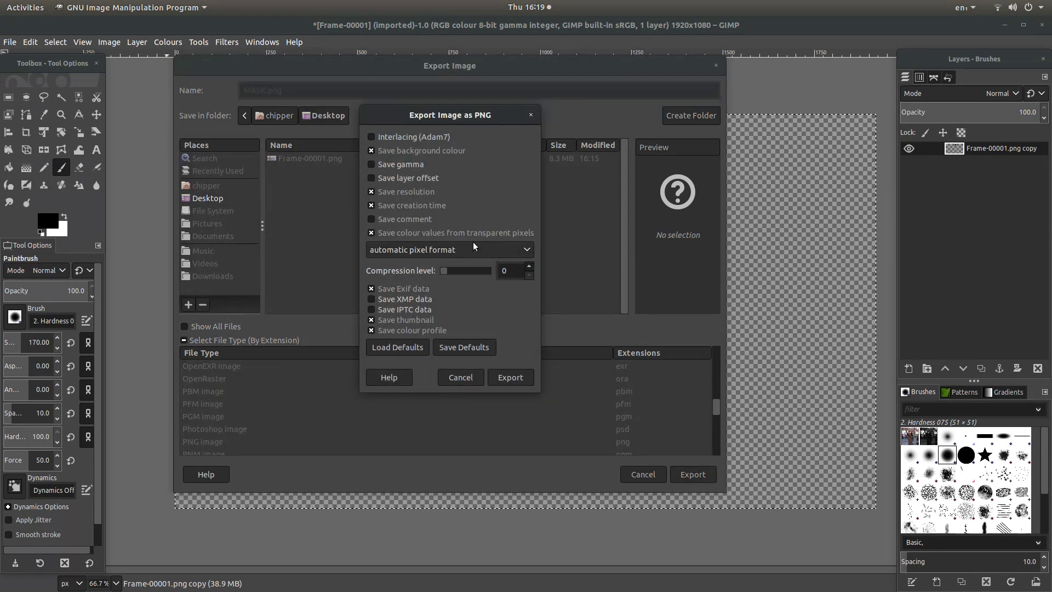
click(508, 378)
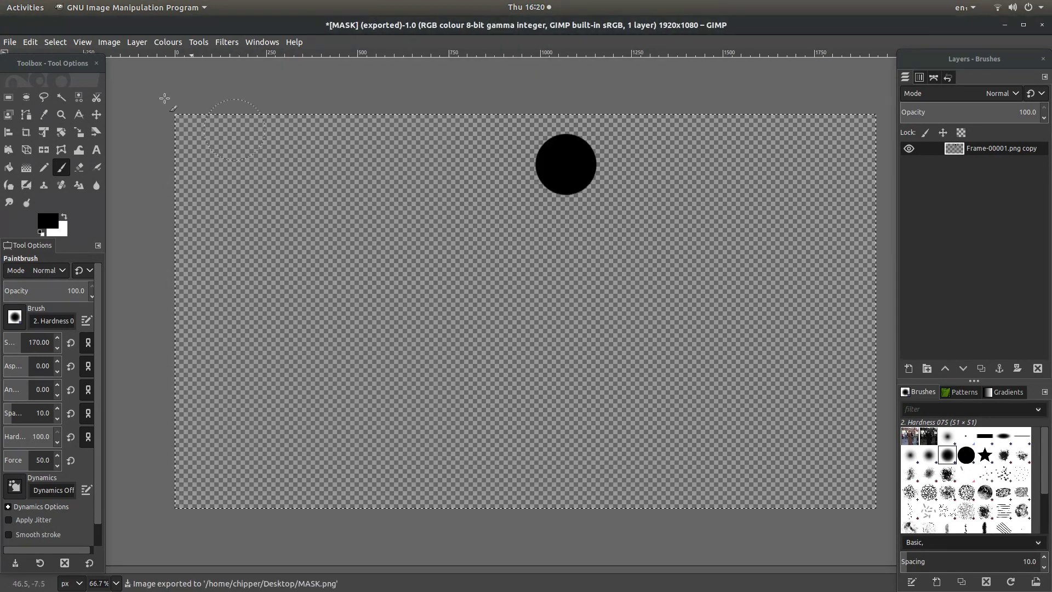
click(11, 42)
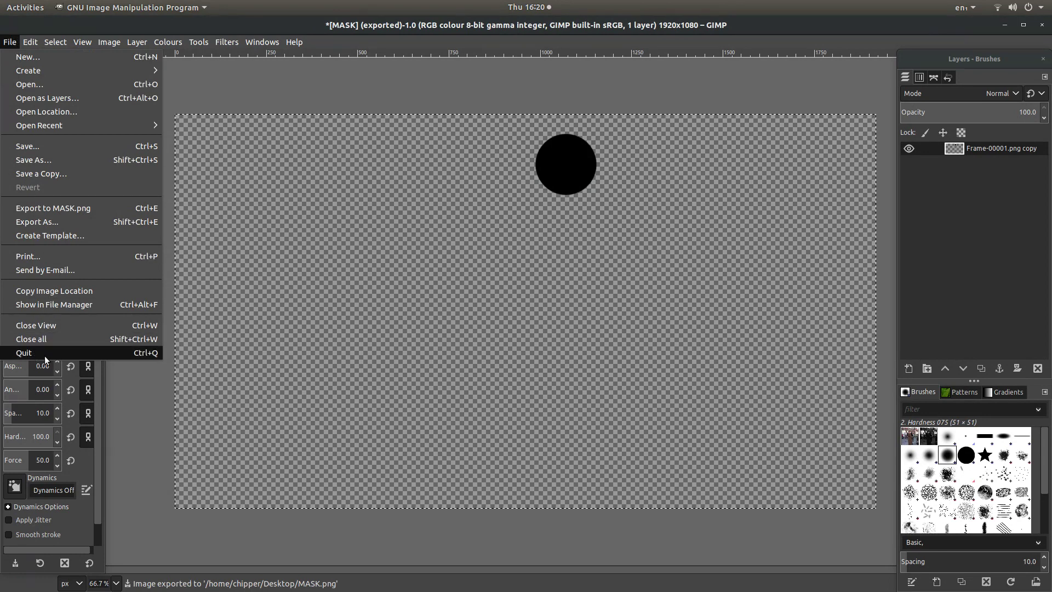
click(44, 354)
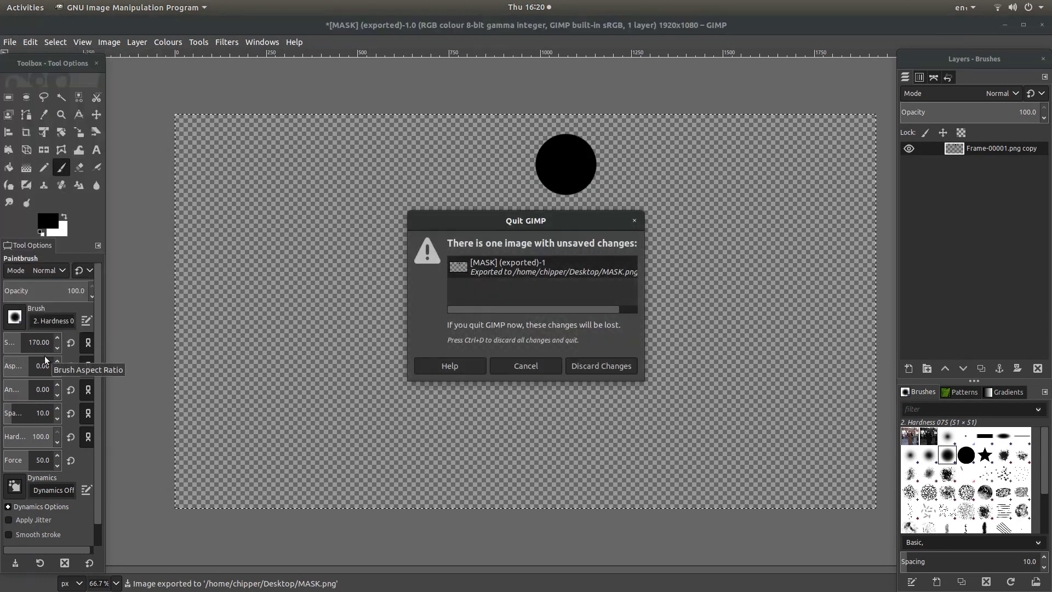
click(602, 366)
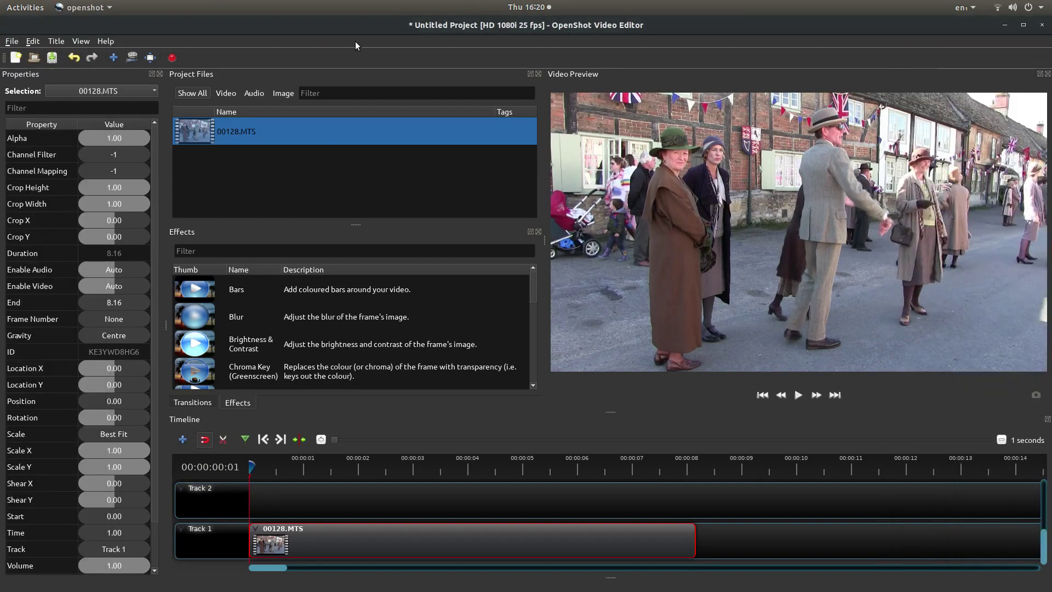
- Drag MASK.png from the Desktop folder in Files into OpenShot's Project Files, then close Files
click(16, 32)
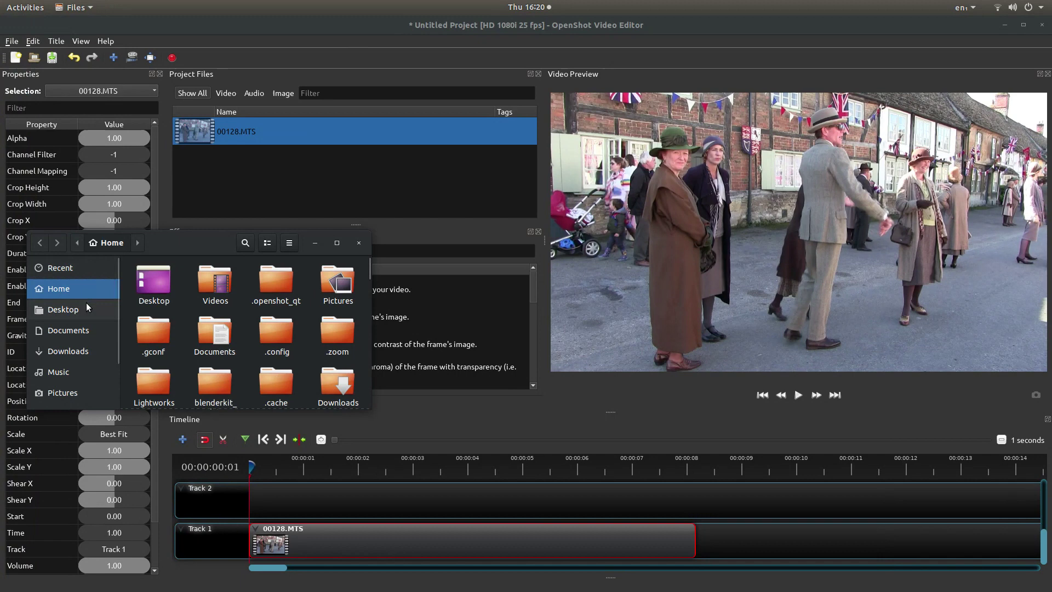
click(76, 312)
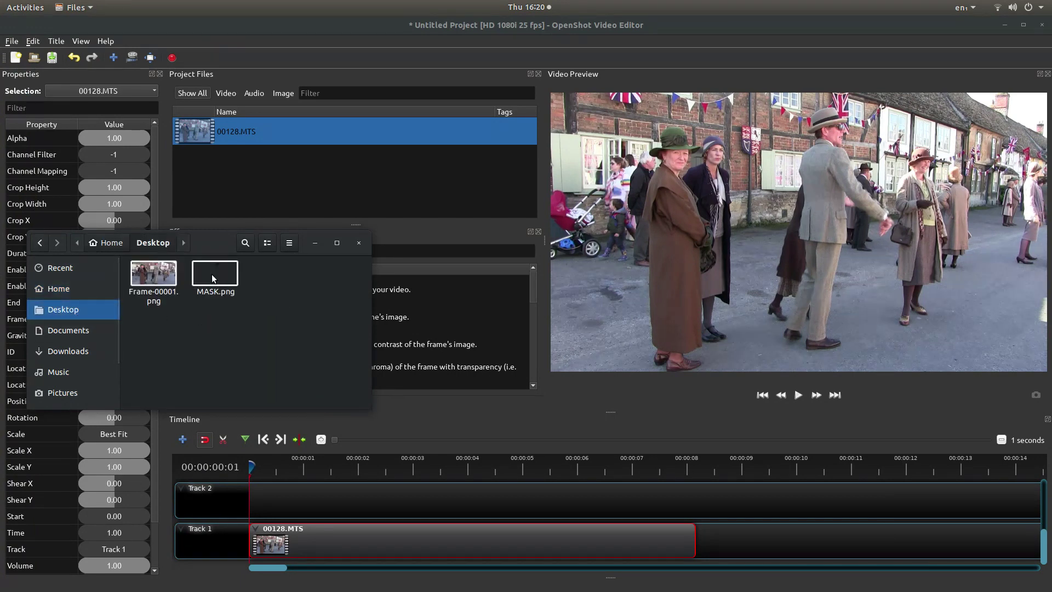
click(217, 276)
drag(217, 274, 210, 169)
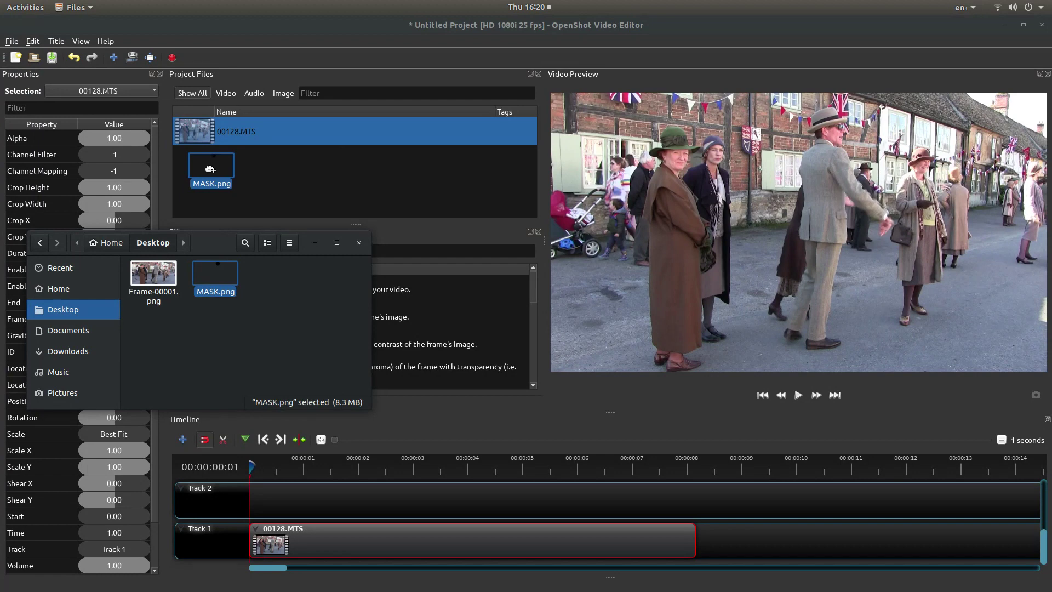
drag(208, 166, 208, 166)
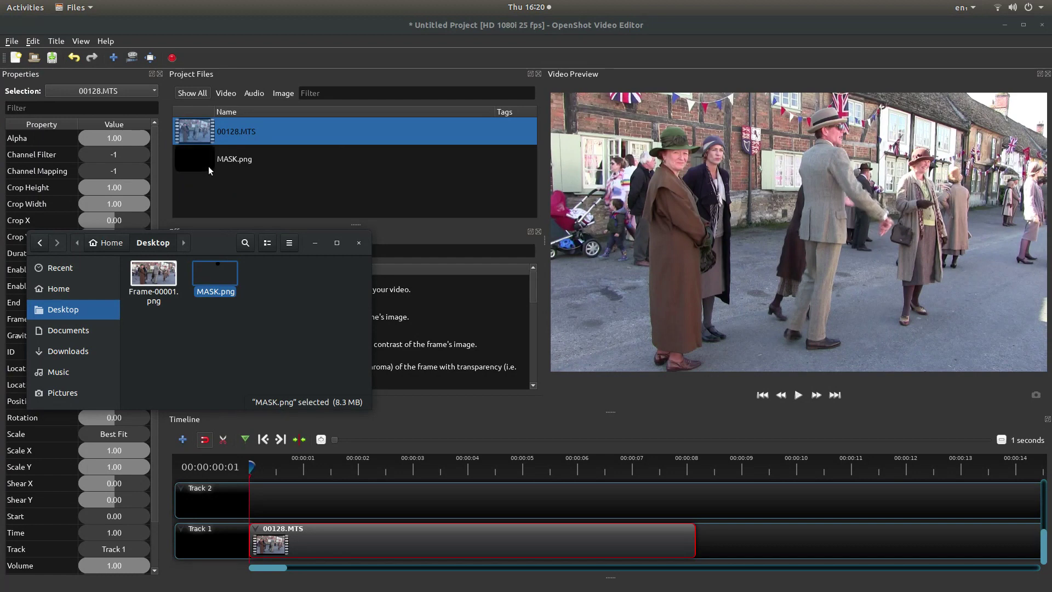
click(360, 245)
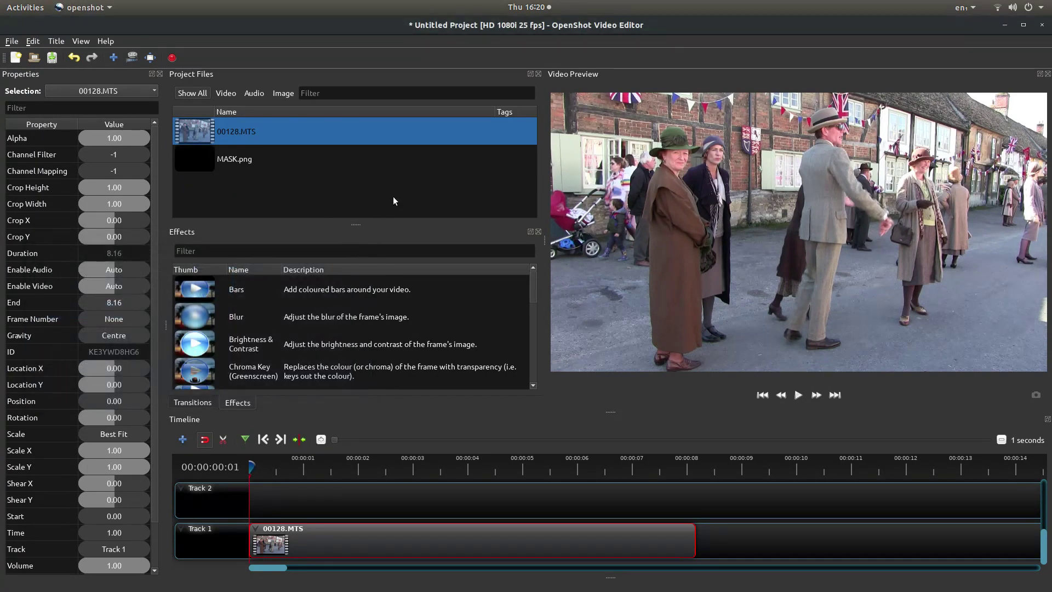
- Place MASK.png on Track 2, slice it at the footage's end keeping the left side, and rewind
drag(194, 159, 310, 518)
click(835, 396)
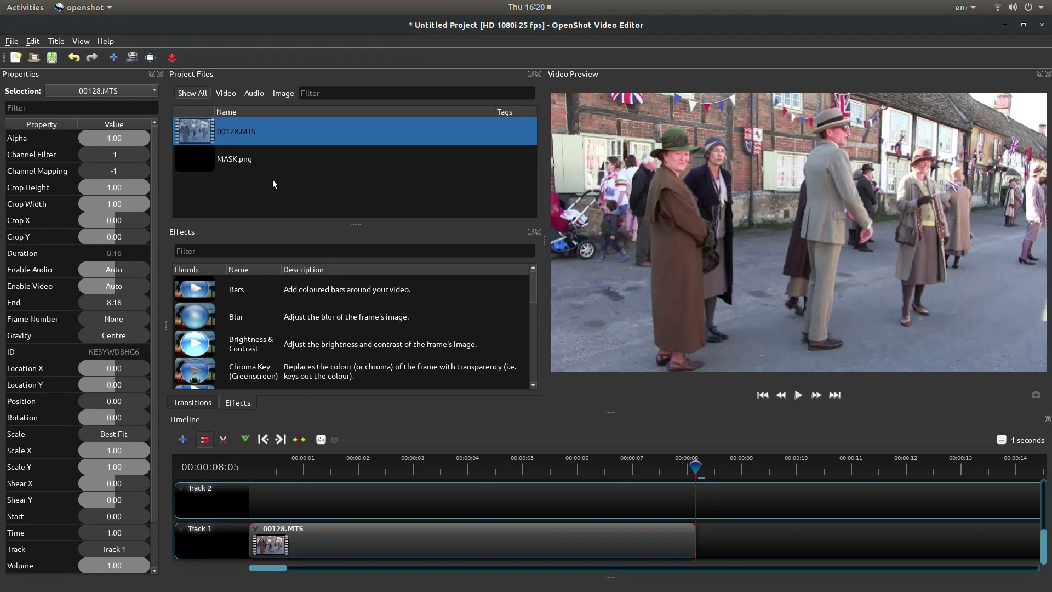
drag(215, 153, 737, 496)
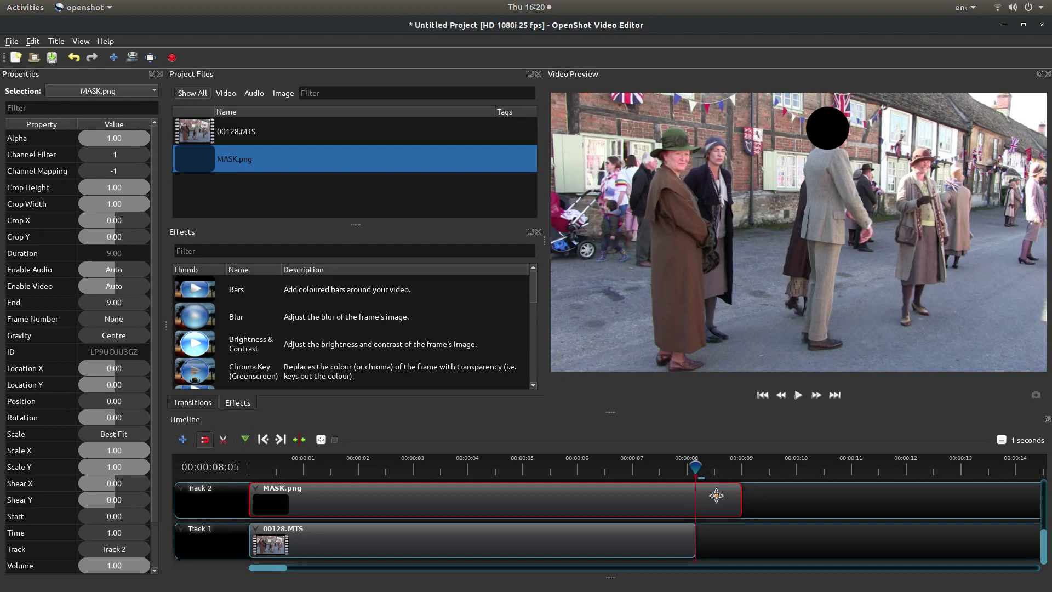
right_click(722, 492)
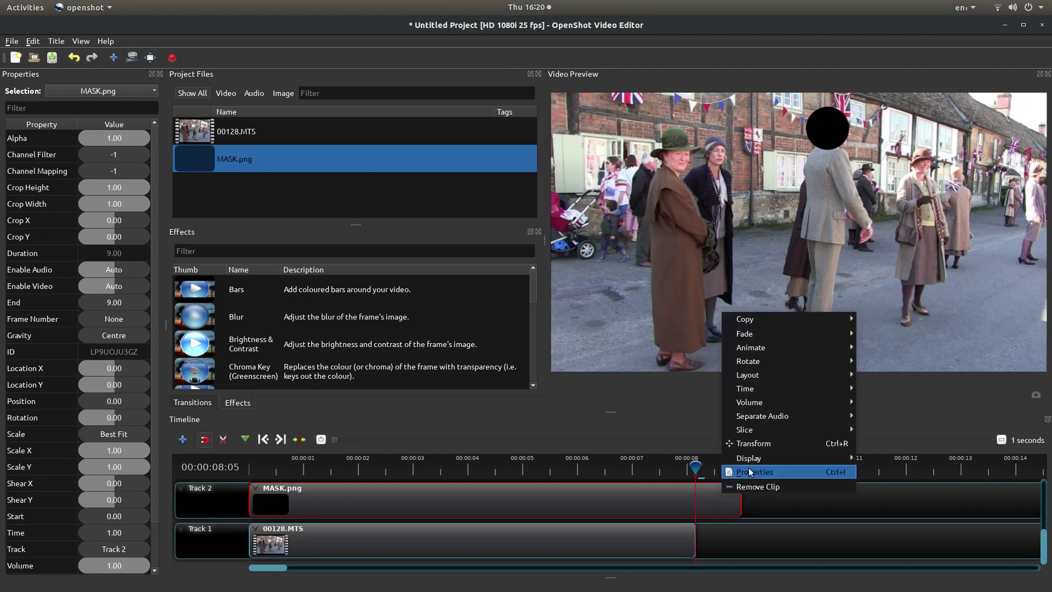
mouse_move(847, 416)
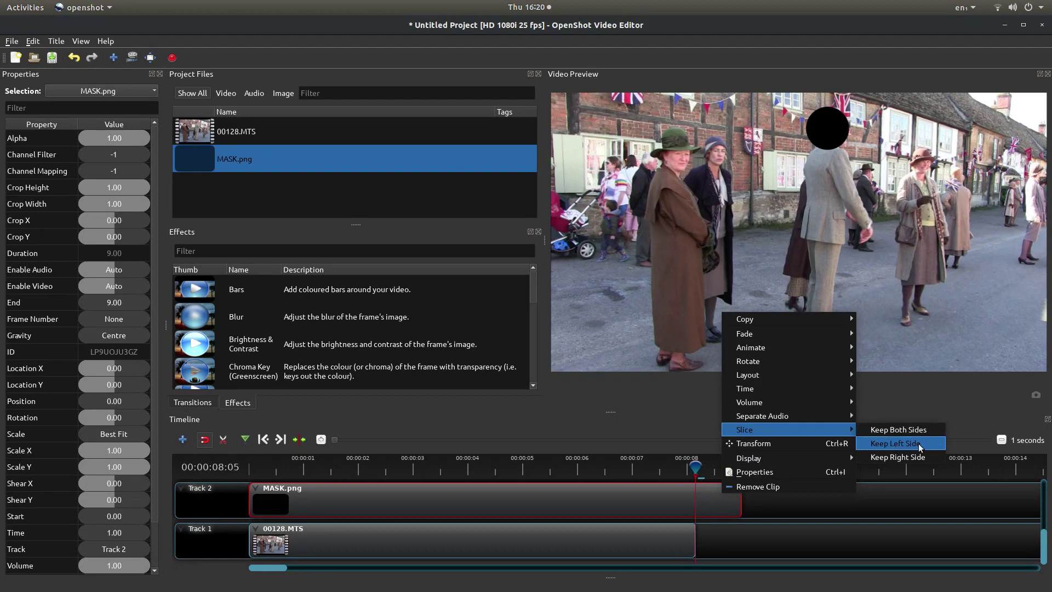
click(919, 444)
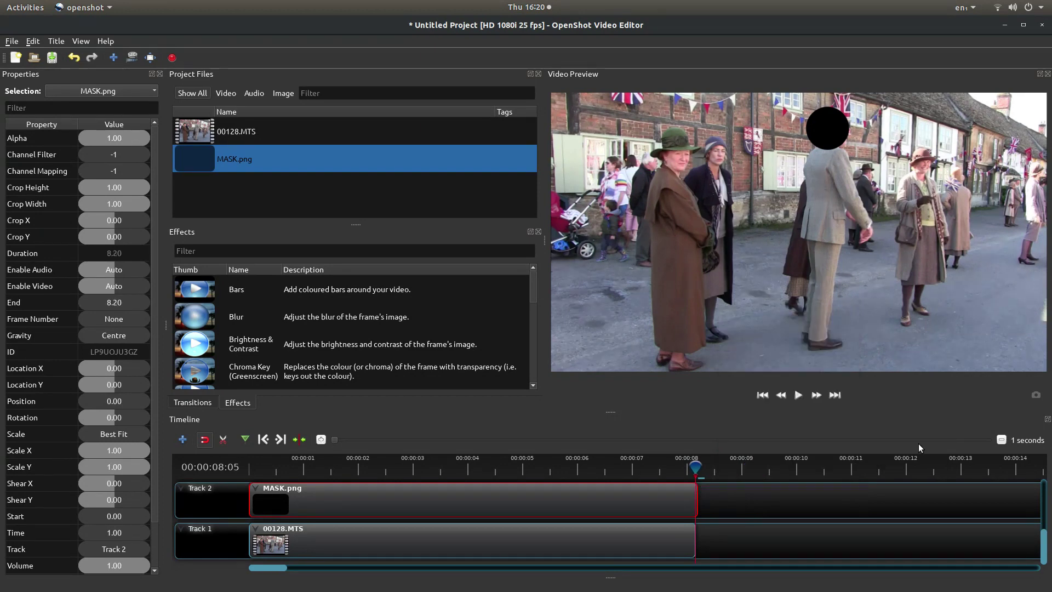
click(762, 394)
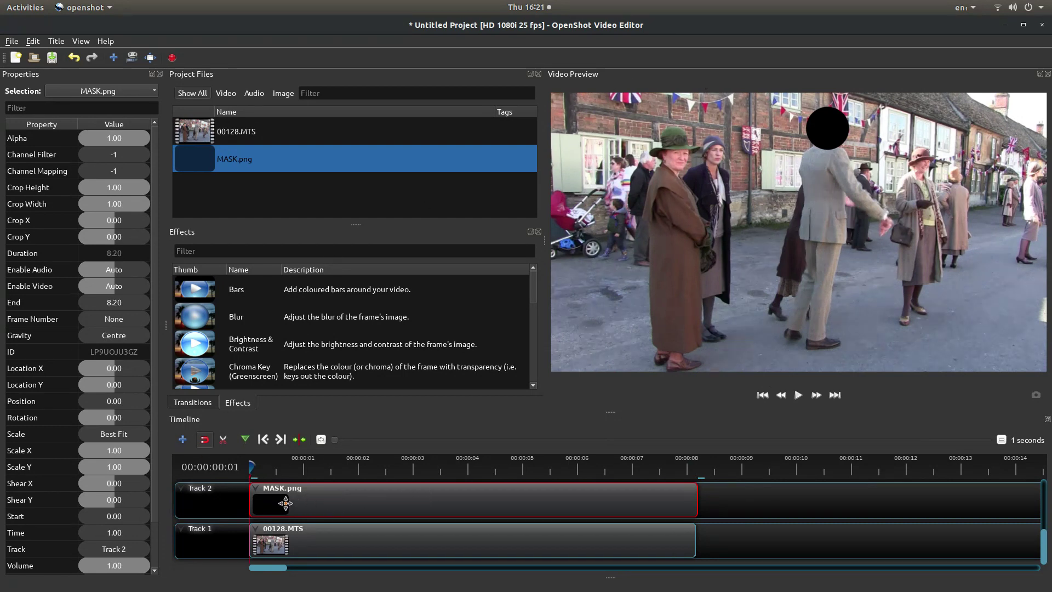
- Enable Transform on the MASK.png clip so it can be dragged and resized in the preview
right_click(434, 495)
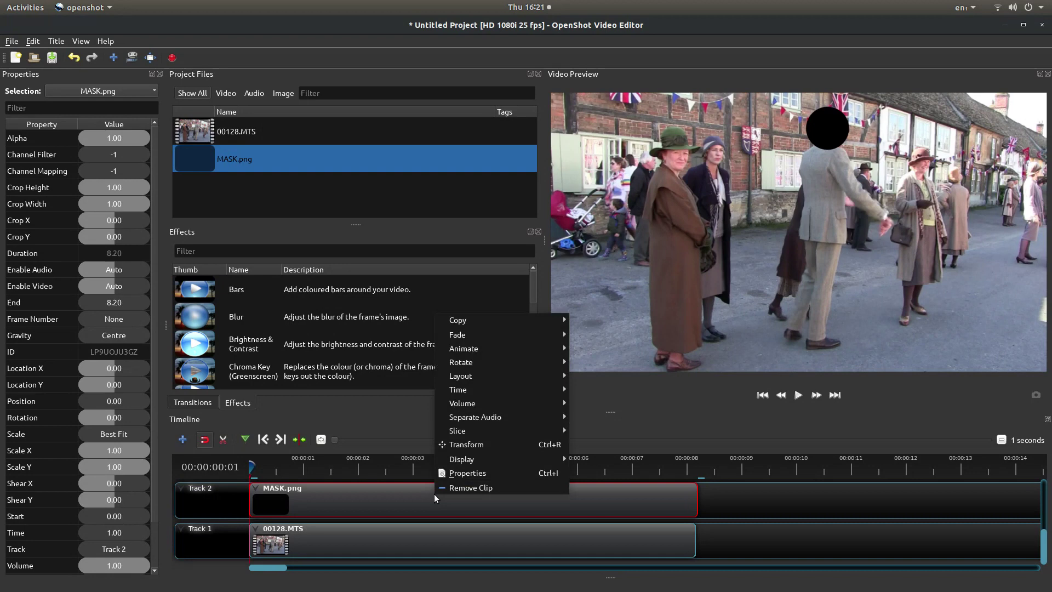
click(466, 444)
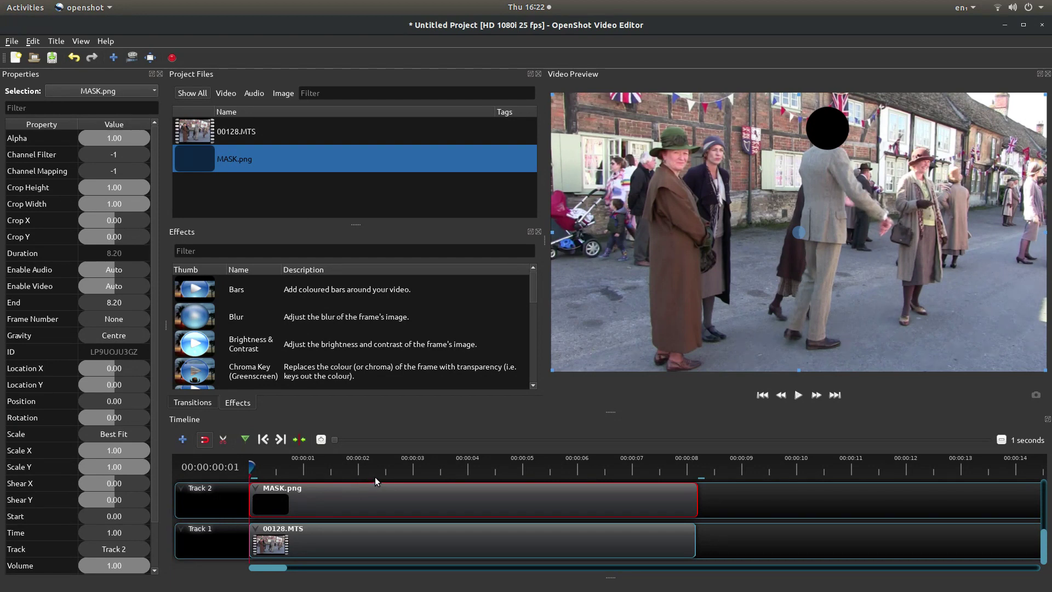
- Step the playhead forward to 00:00:00:06
key(space)
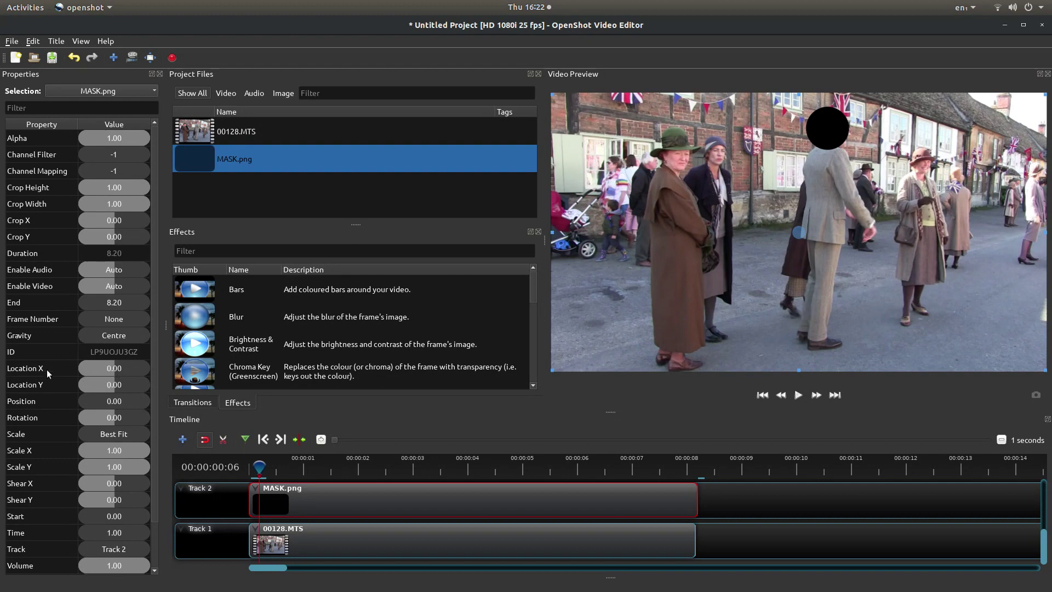
- Insert keyframes for the MASK.png clip's Location X and Location Y
right_click(99, 366)
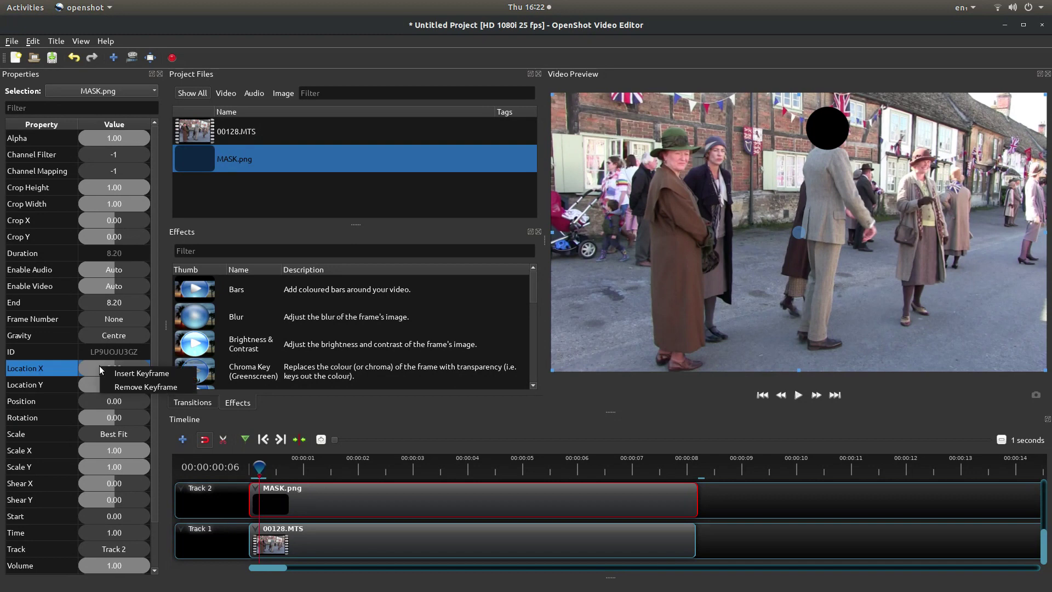
click(117, 376)
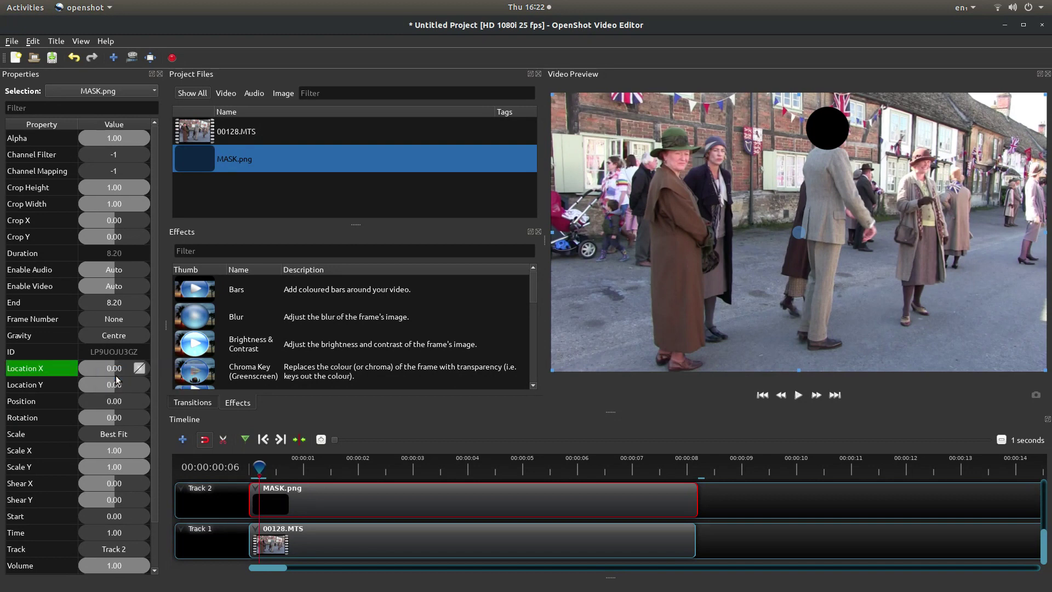
click(102, 383)
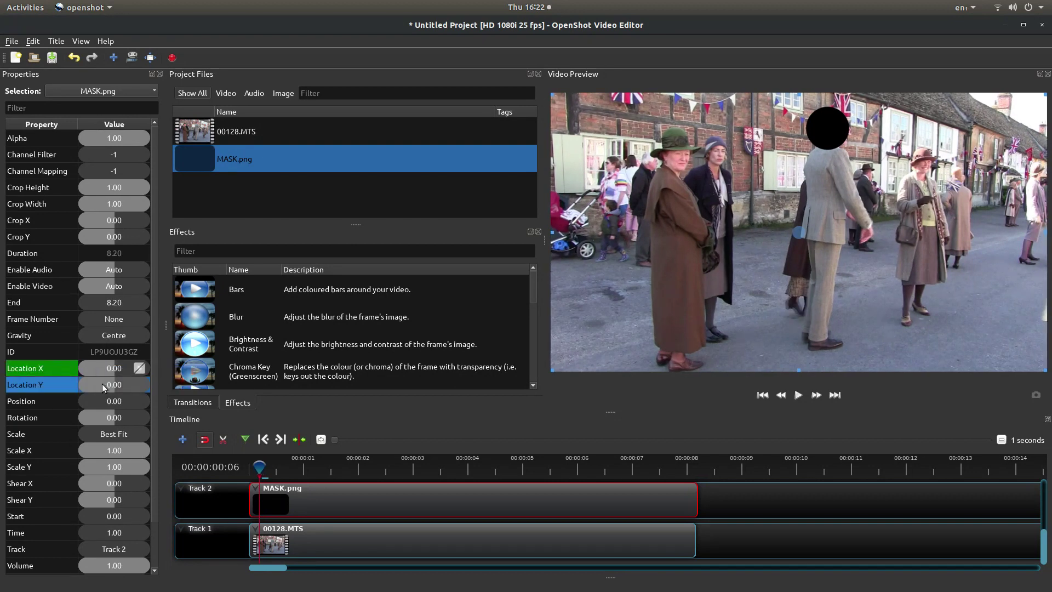
right_click(103, 381)
click(118, 390)
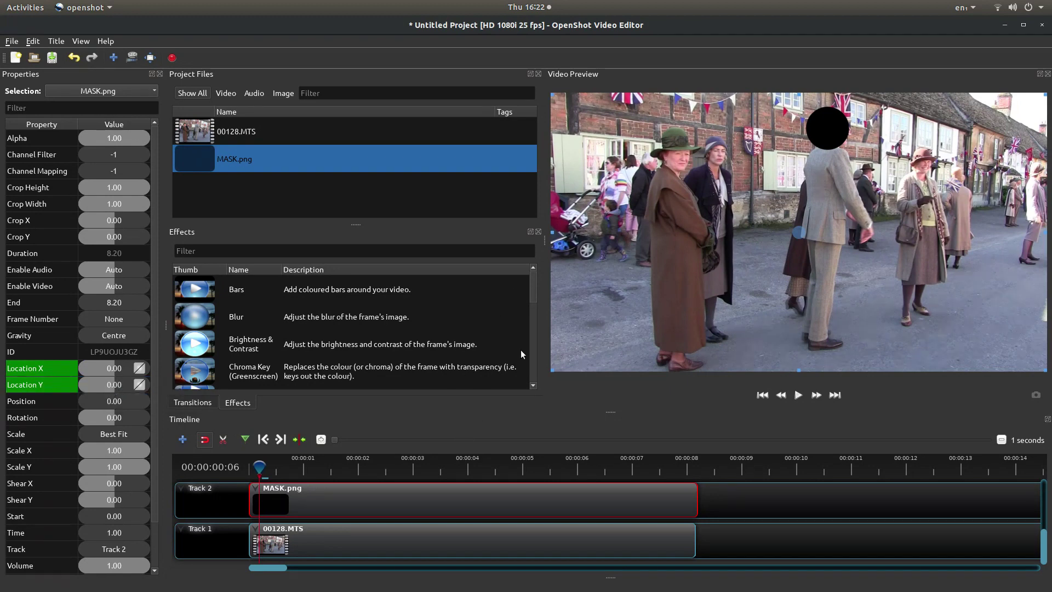
- Step forward twice, dragging the black dot each time to stay over the man's face
key(space)
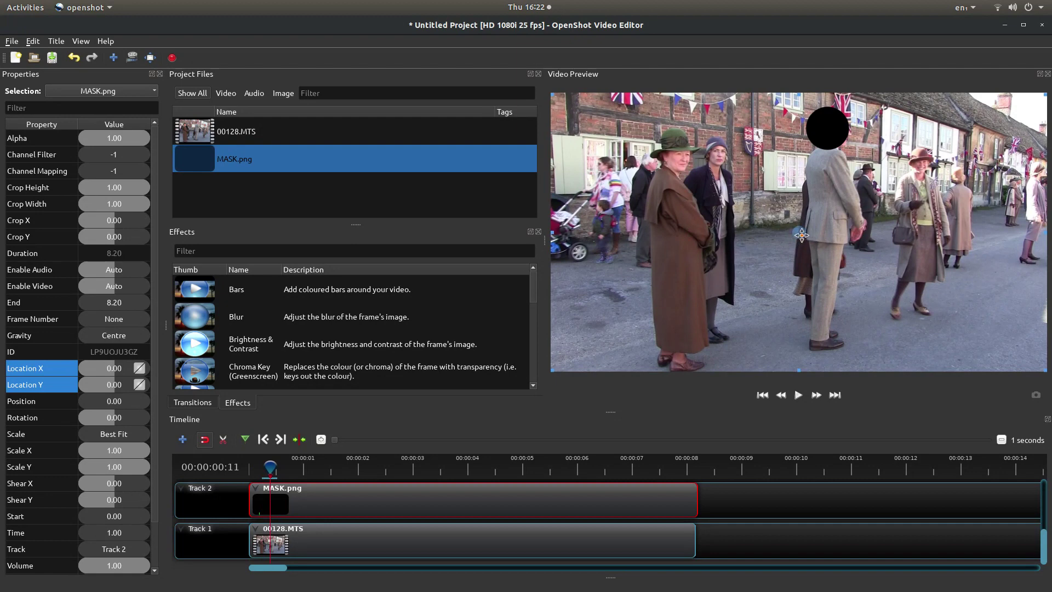
drag(801, 236, 806, 237)
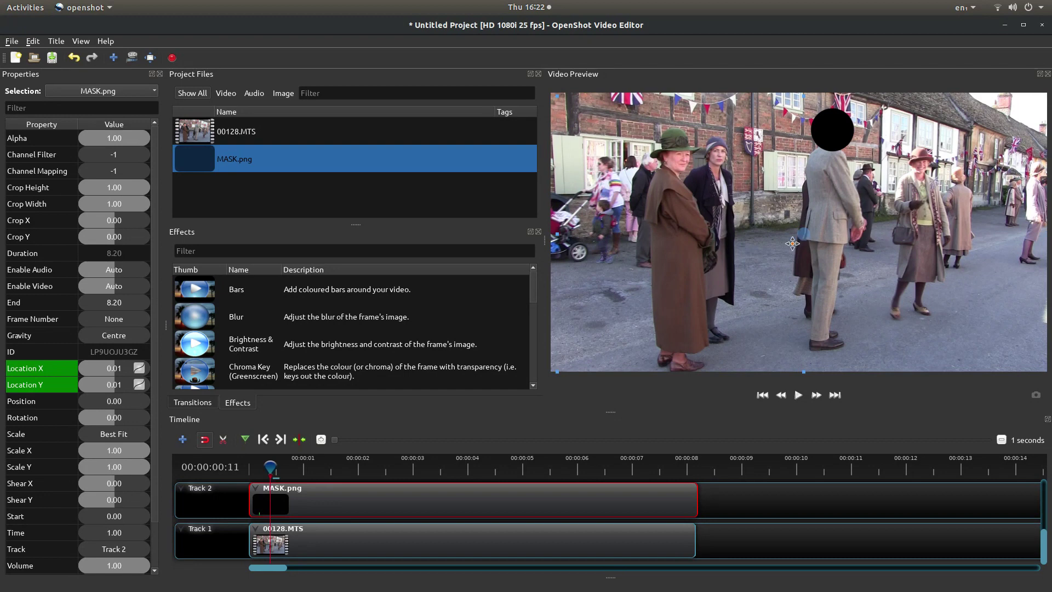
key(Right)
key(Right)
key(Right)
key(Right)
key(Right)
key(Right)
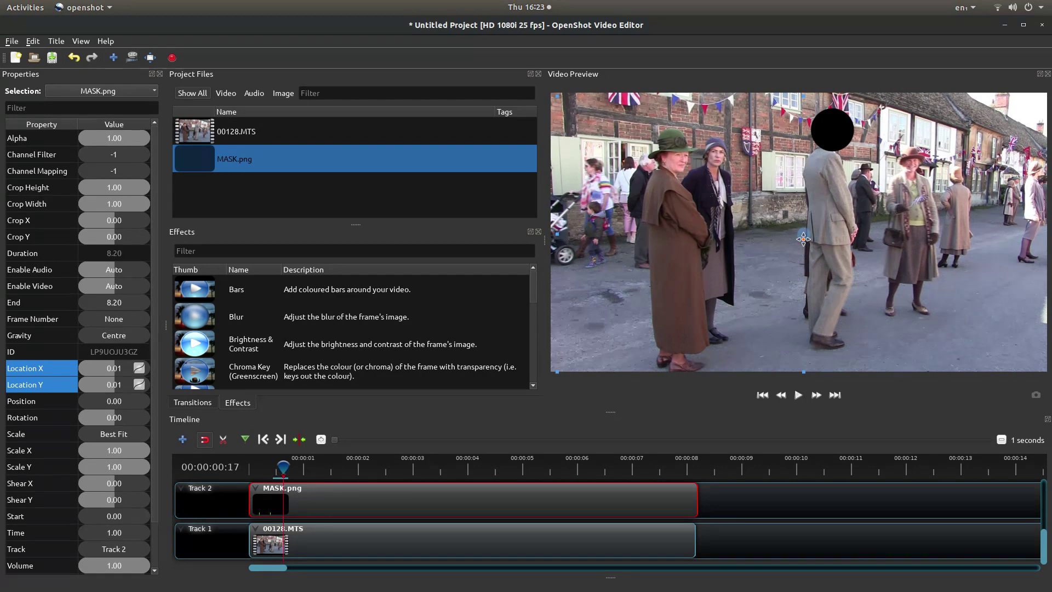
drag(804, 239, 800, 239)
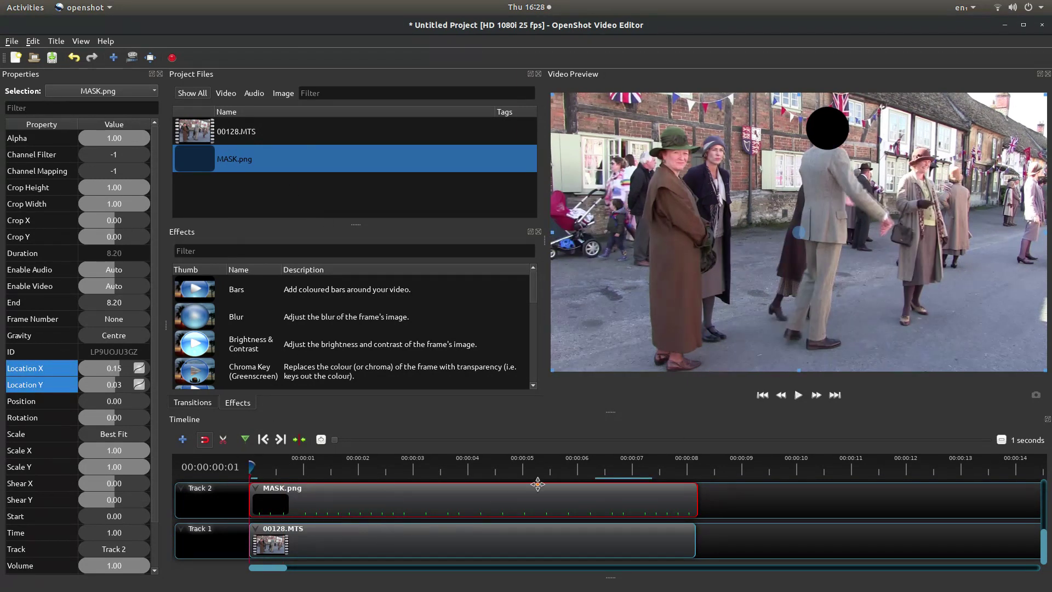
- Play and pause the preview, move a few frames later, and nudge the dot left over the face
click(799, 395)
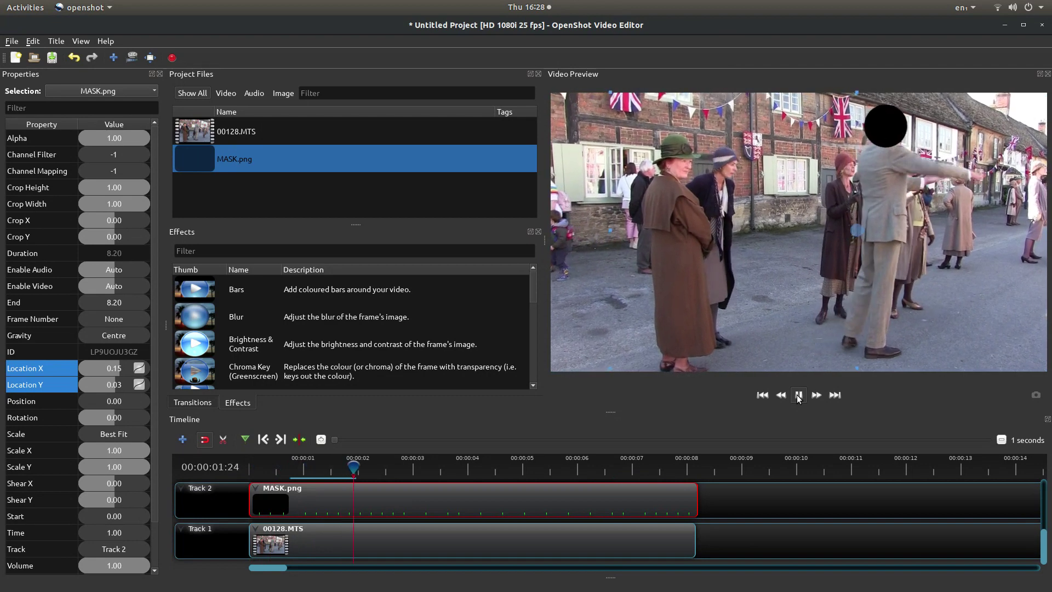
click(799, 396)
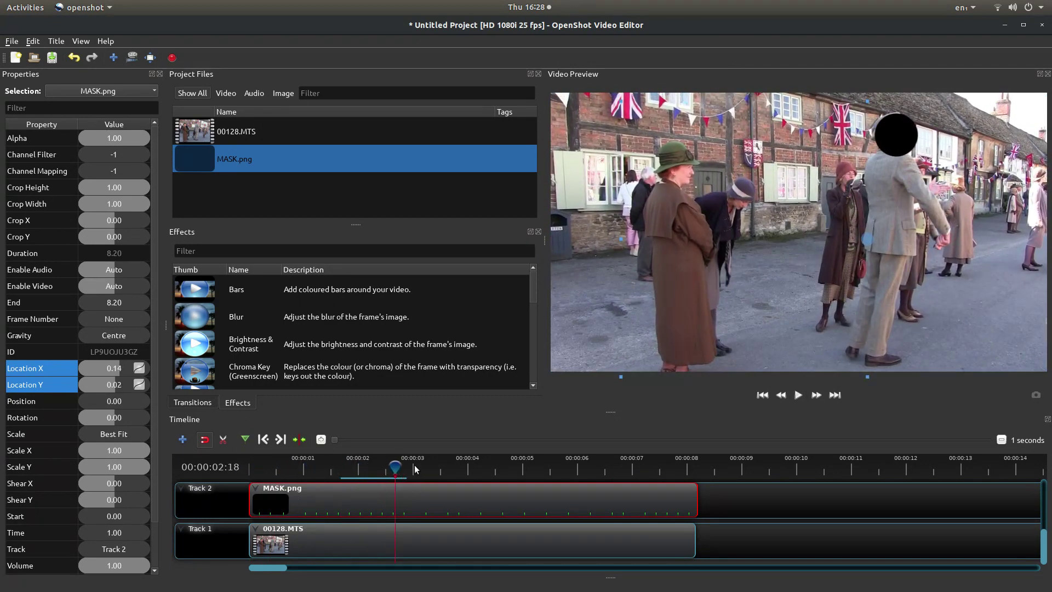
drag(395, 468, 416, 467)
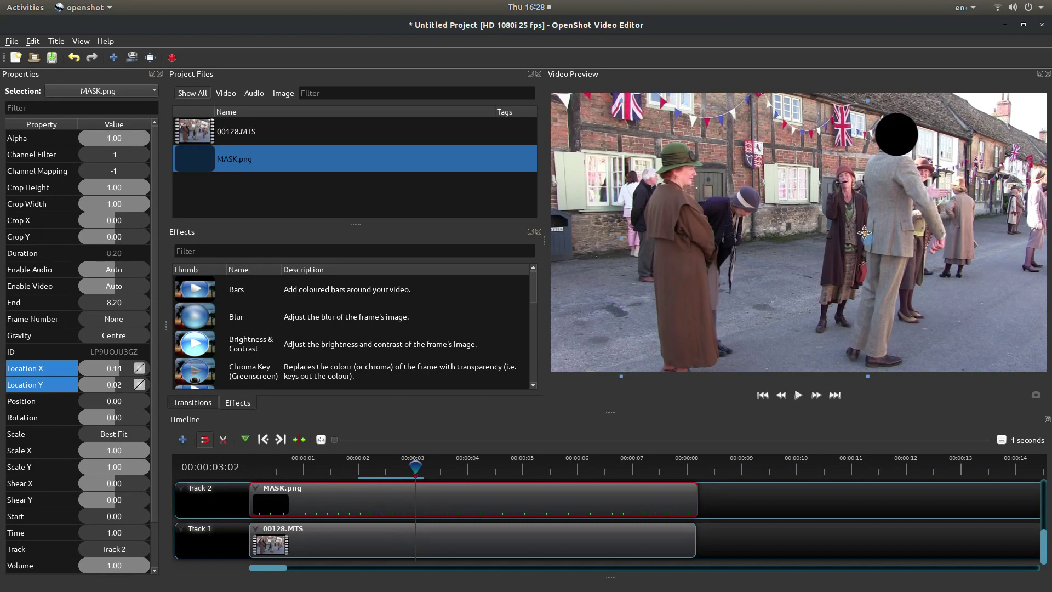
drag(864, 232, 861, 233)
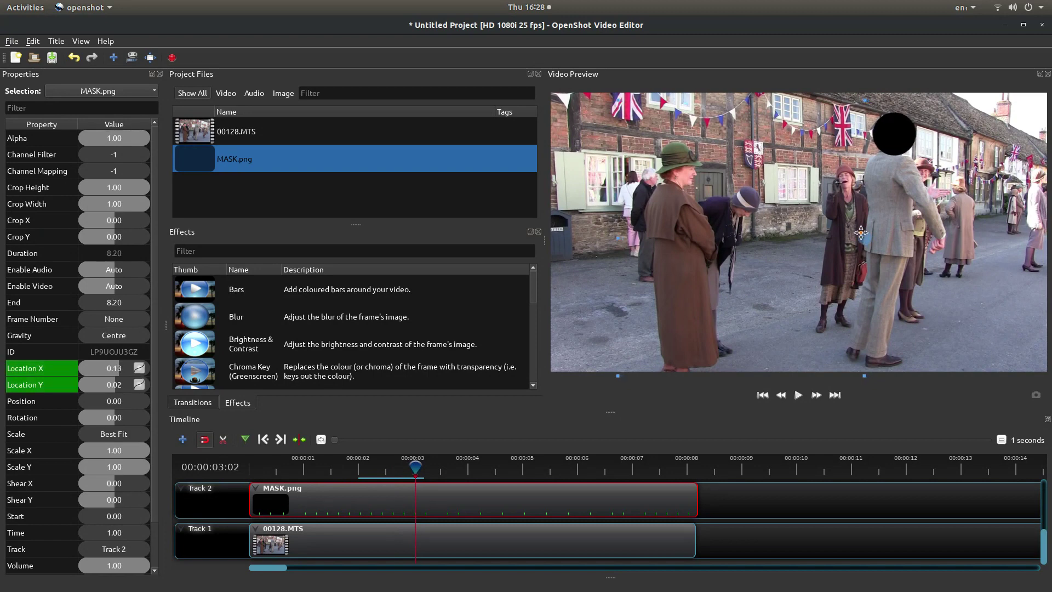
- Replay from the start, add a corrective keyframe nudging the dot right and down where it drifts, and review playback
click(762, 394)
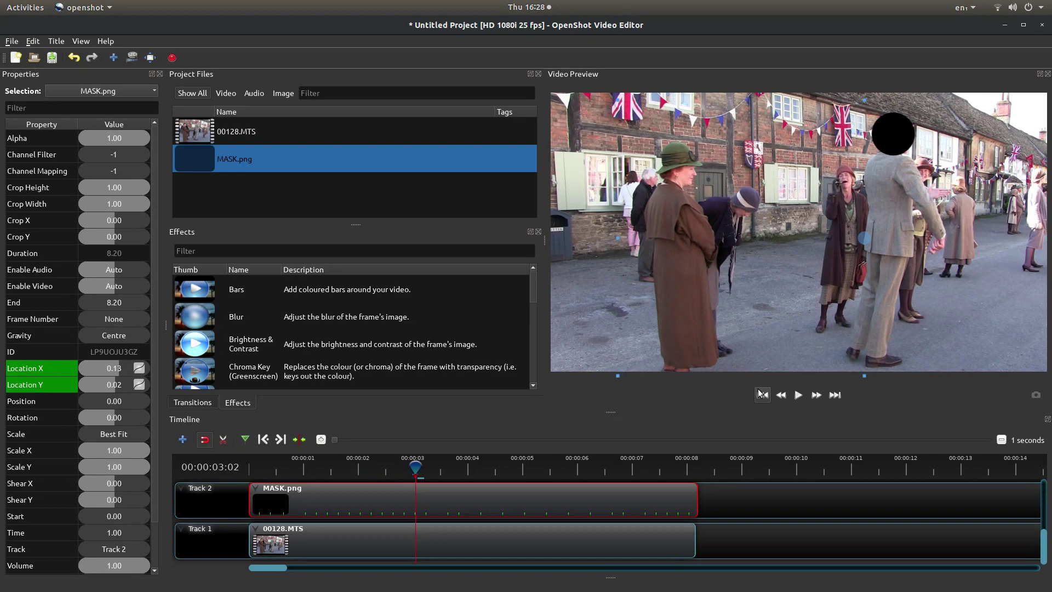
click(798, 396)
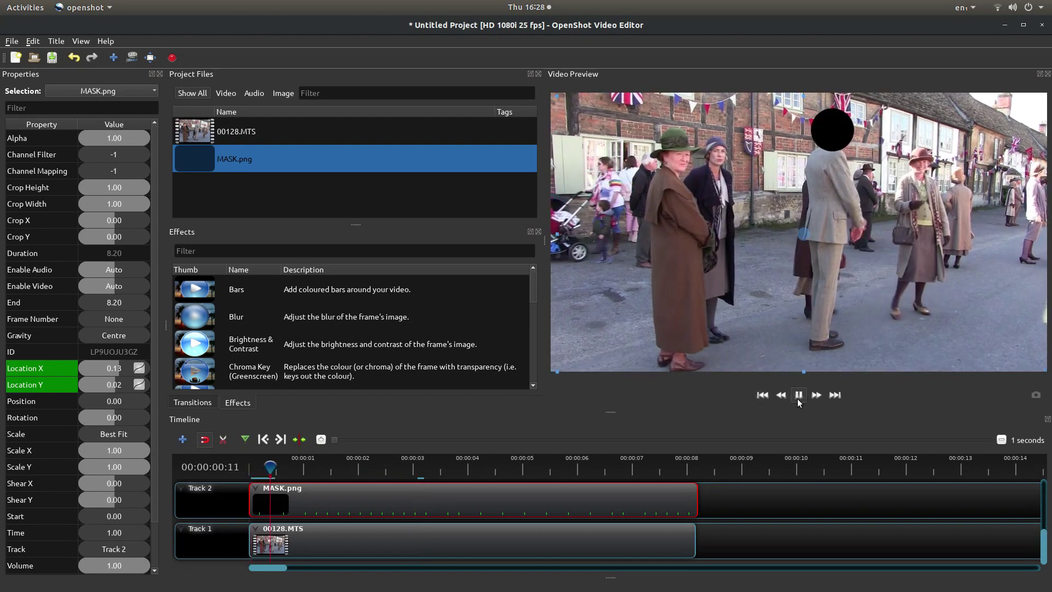
click(797, 397)
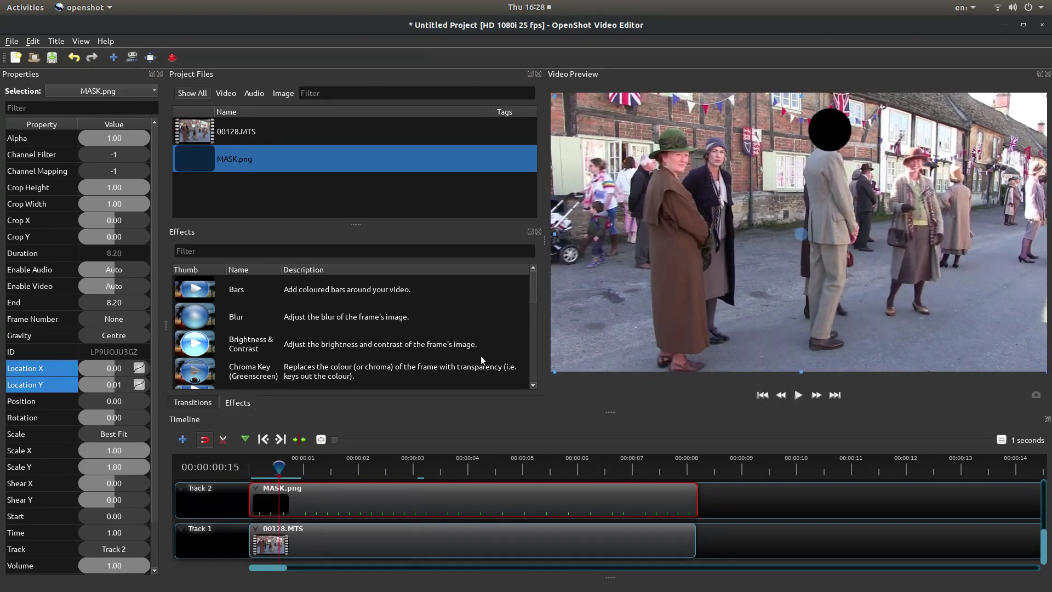
drag(280, 471, 261, 469)
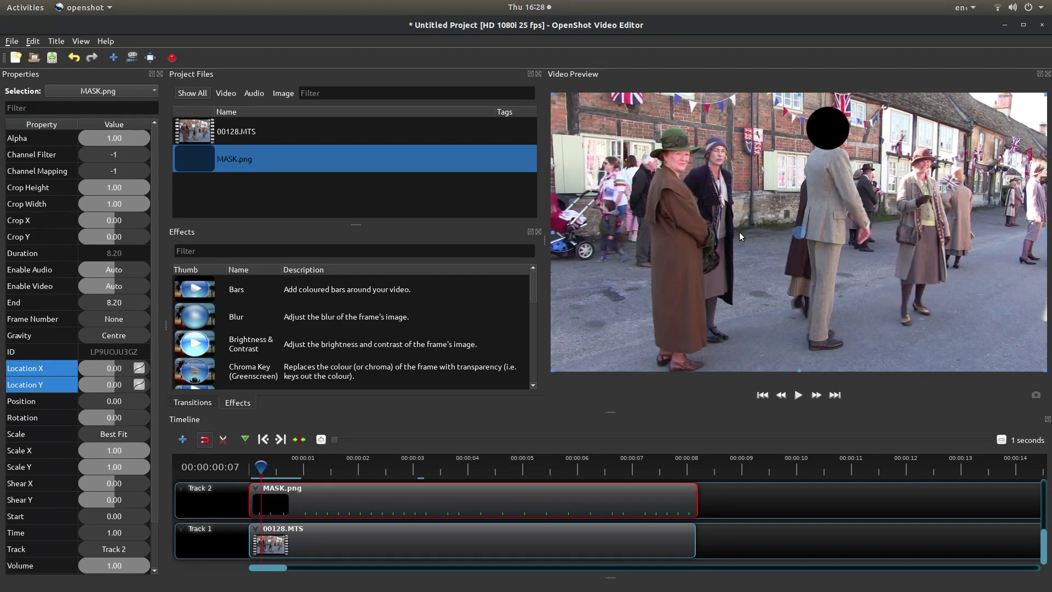
click(804, 237)
drag(805, 237, 809, 239)
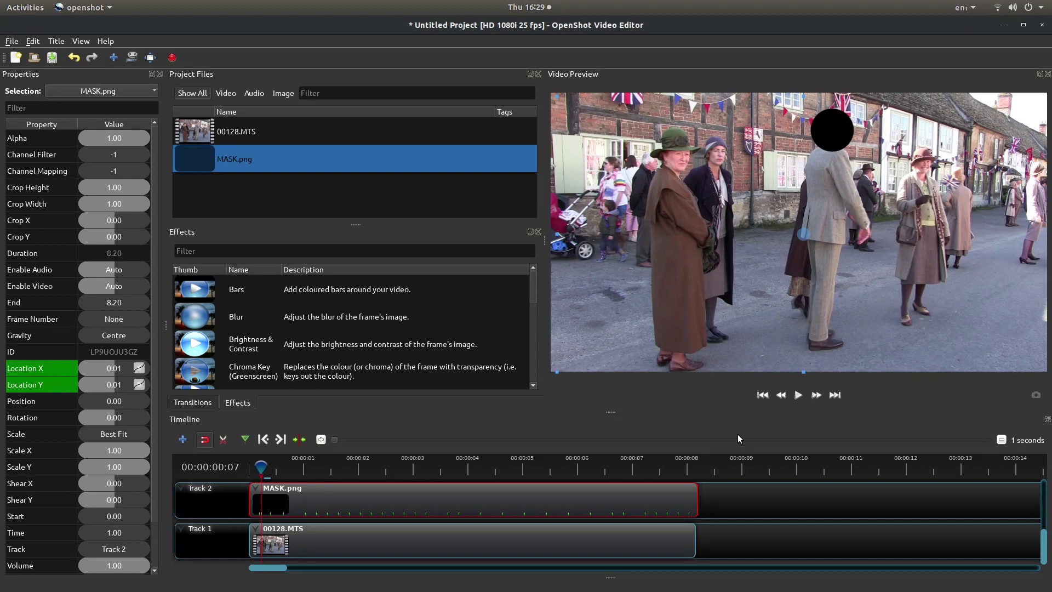
click(795, 397)
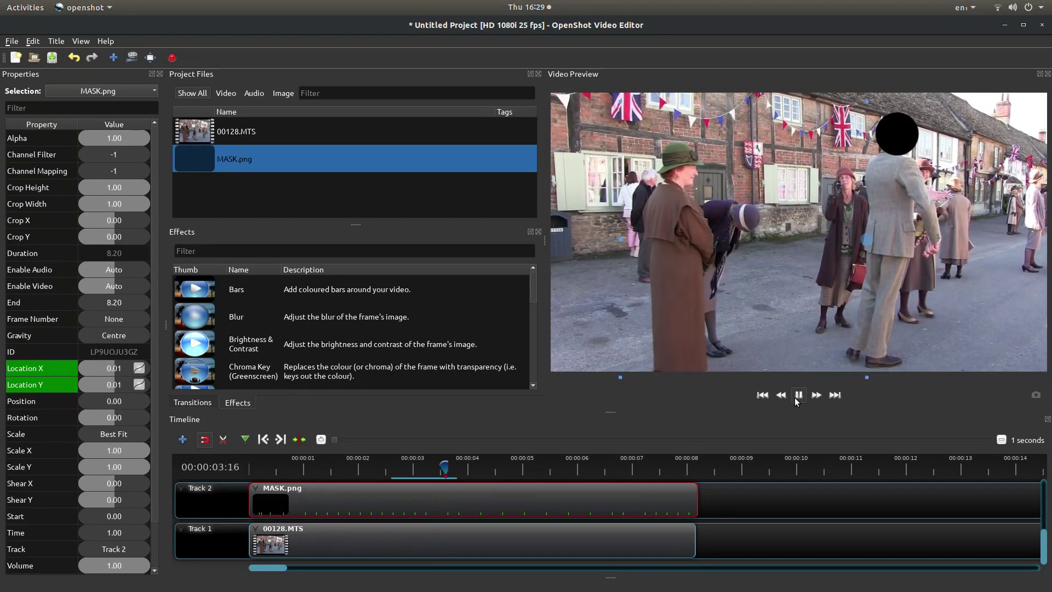
click(797, 400)
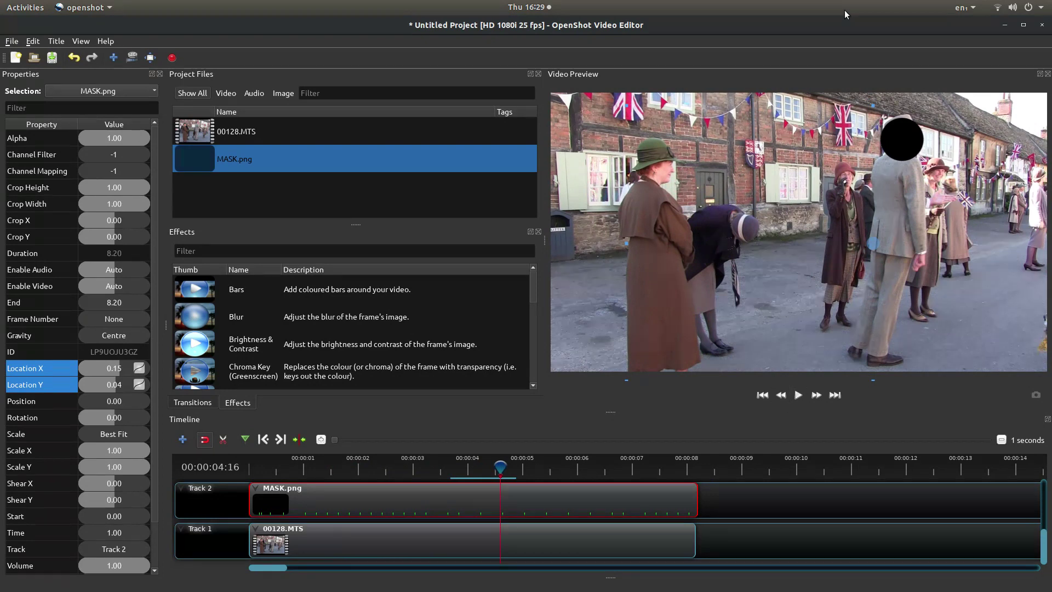
- Export the project as MP4 h.264, HD 1080i 25 fps, to the Desktop
click(174, 61)
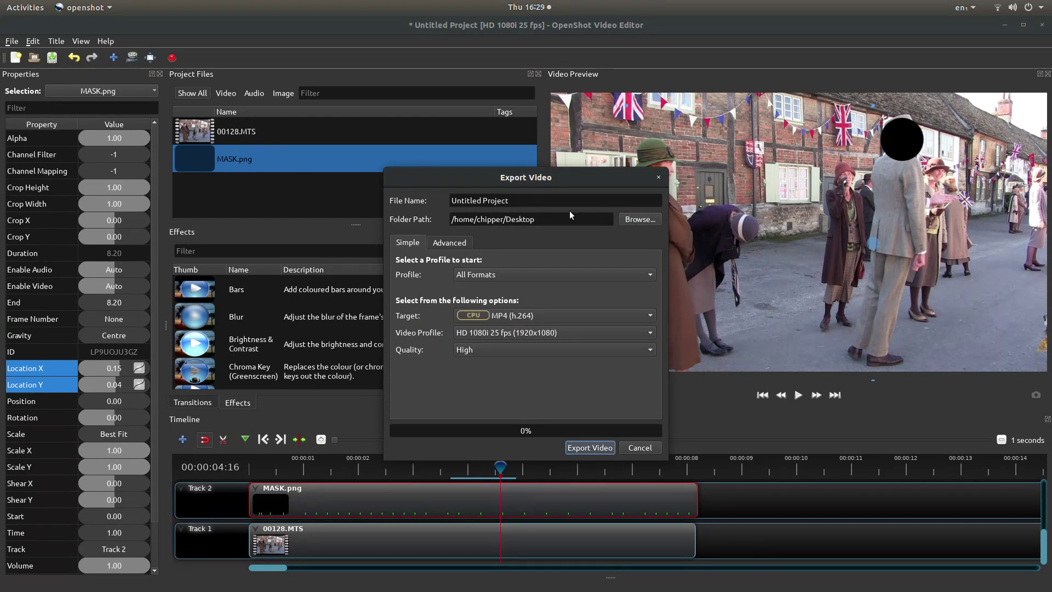
click(601, 448)
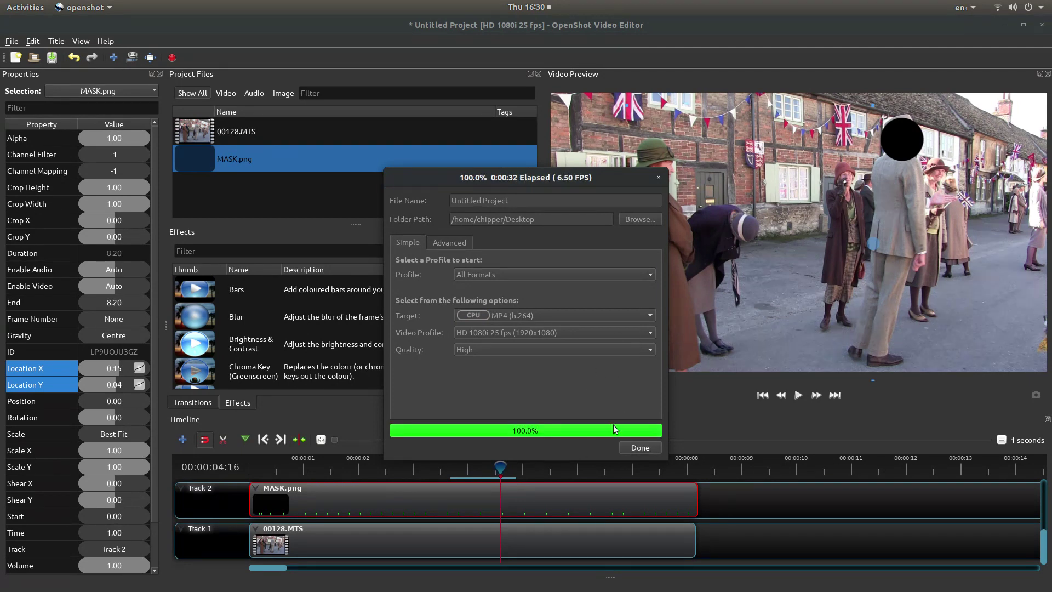
click(652, 448)
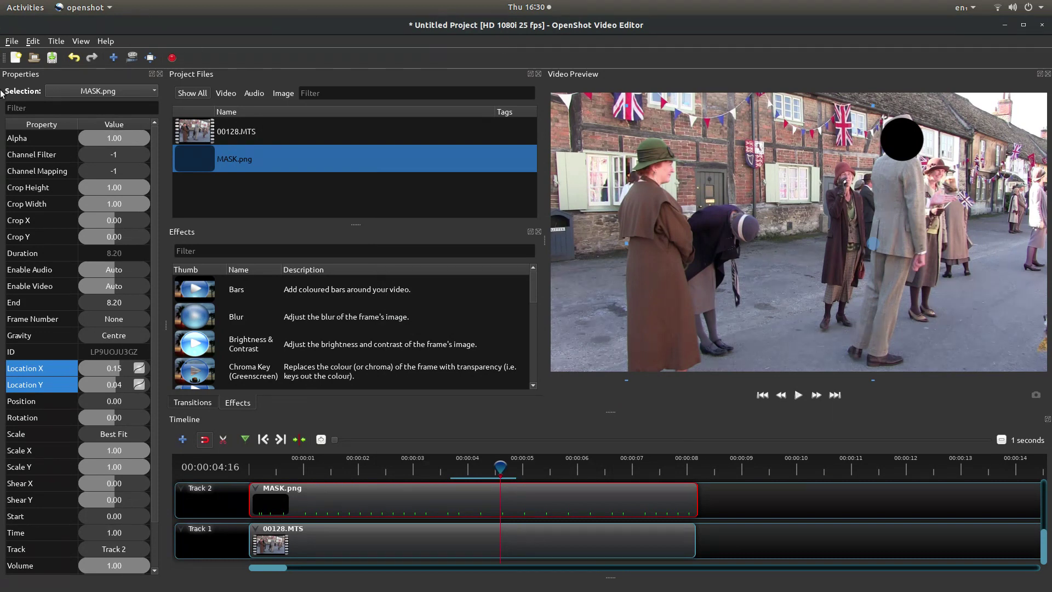
- Drag Untitled Project.mp4 from the Desktop folder in Files into OpenShot's Project Files, then close Files
mouse_move(2, 93)
click(18, 33)
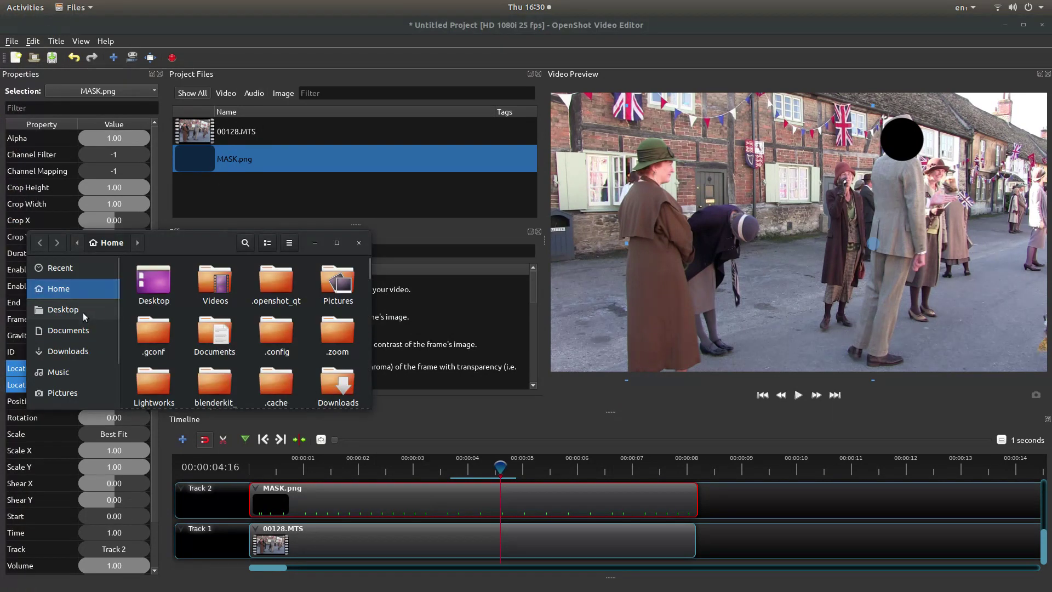
click(81, 313)
drag(277, 280, 216, 201)
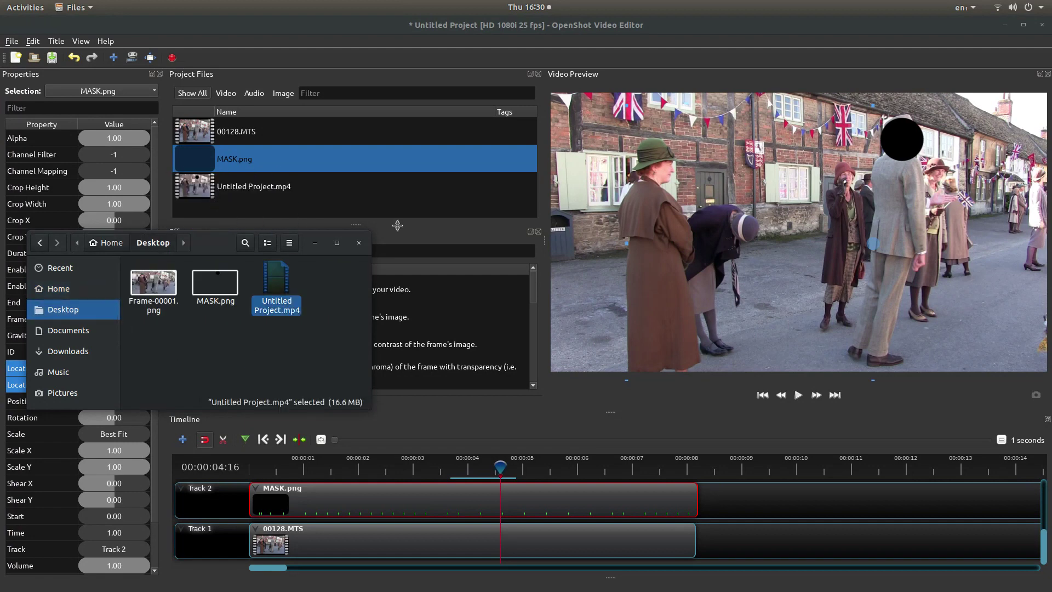
click(360, 248)
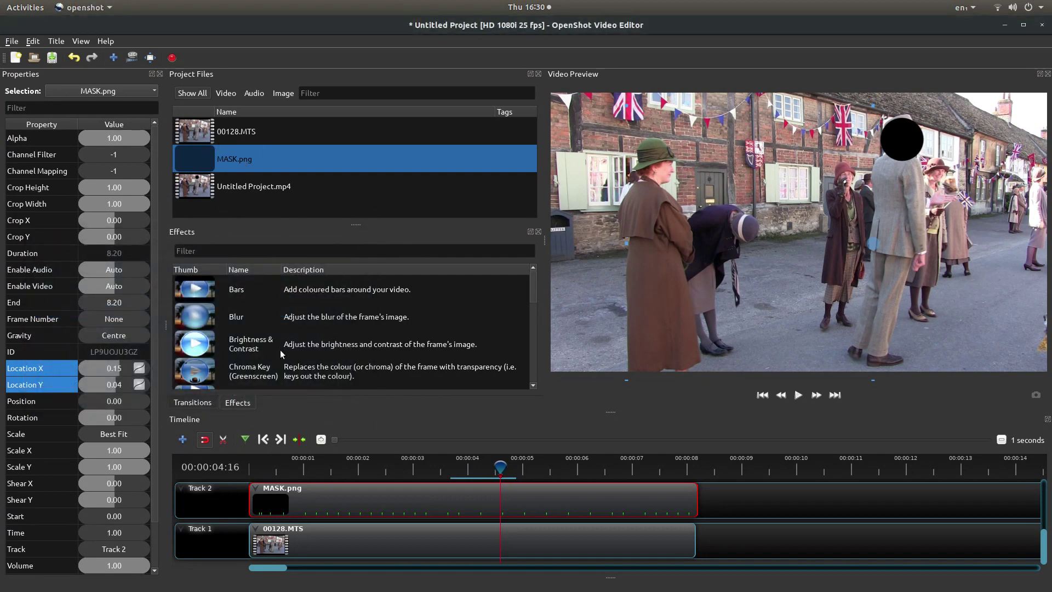
- Remove the MASK.png clip from Track 2 and return the playhead to the start
right_click(340, 494)
click(361, 488)
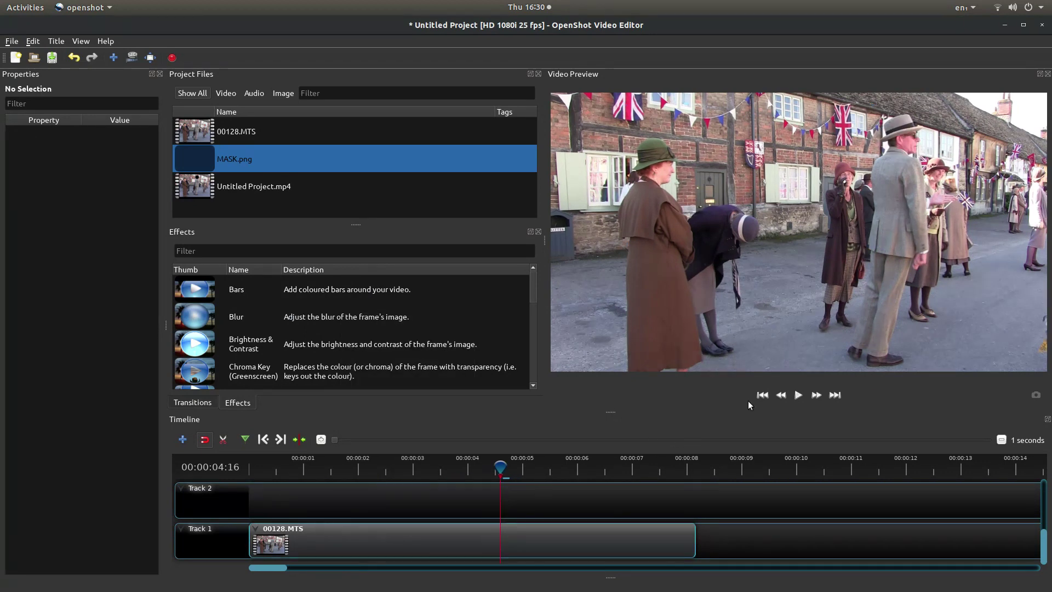
click(762, 395)
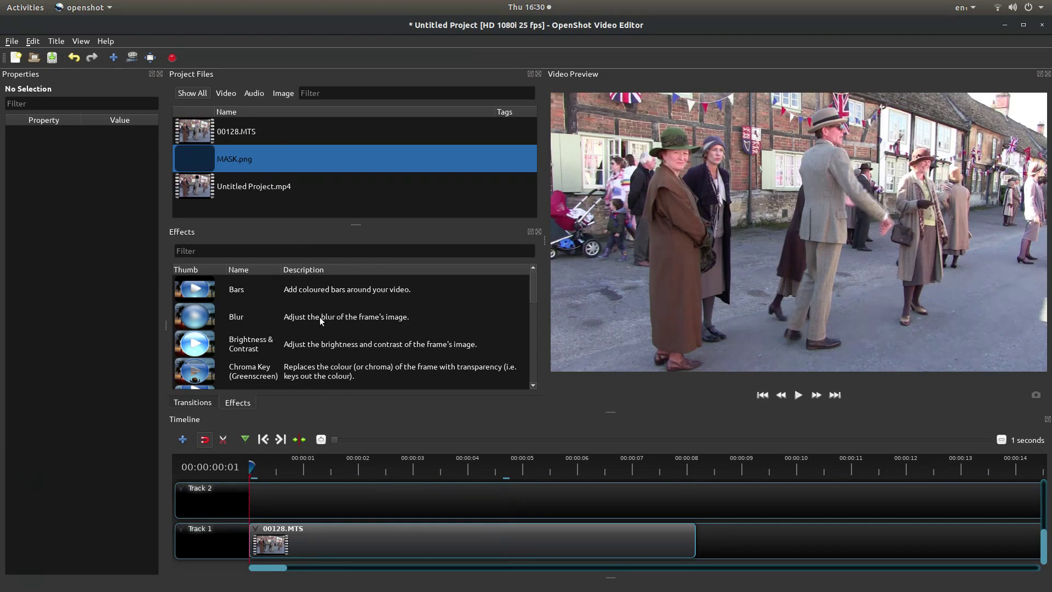
- Apply the Blur effect to the 00128.MTS clip on Track 1 and show its settings
click(227, 319)
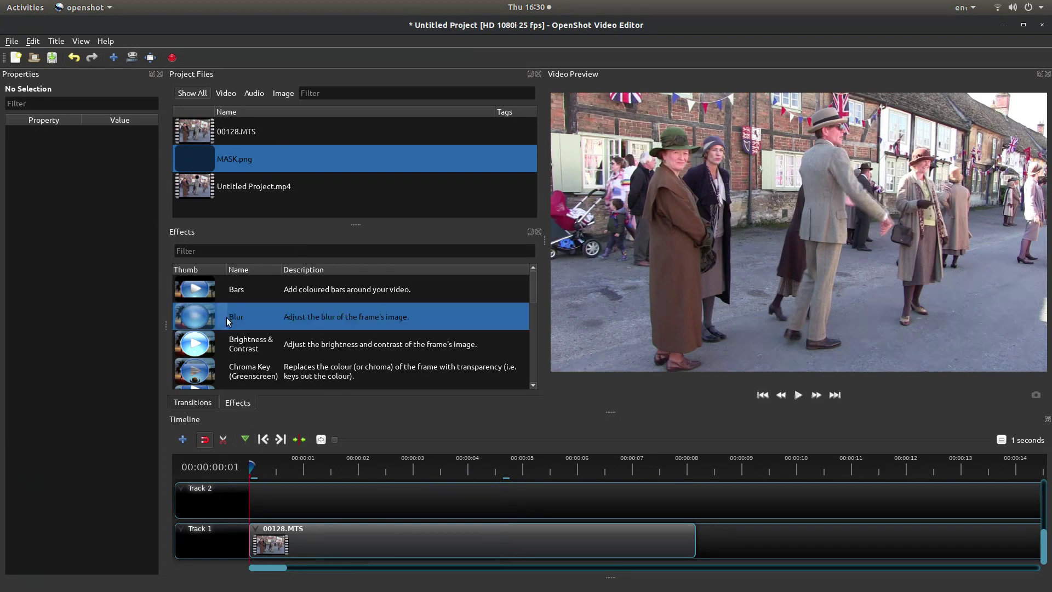
drag(227, 320, 301, 544)
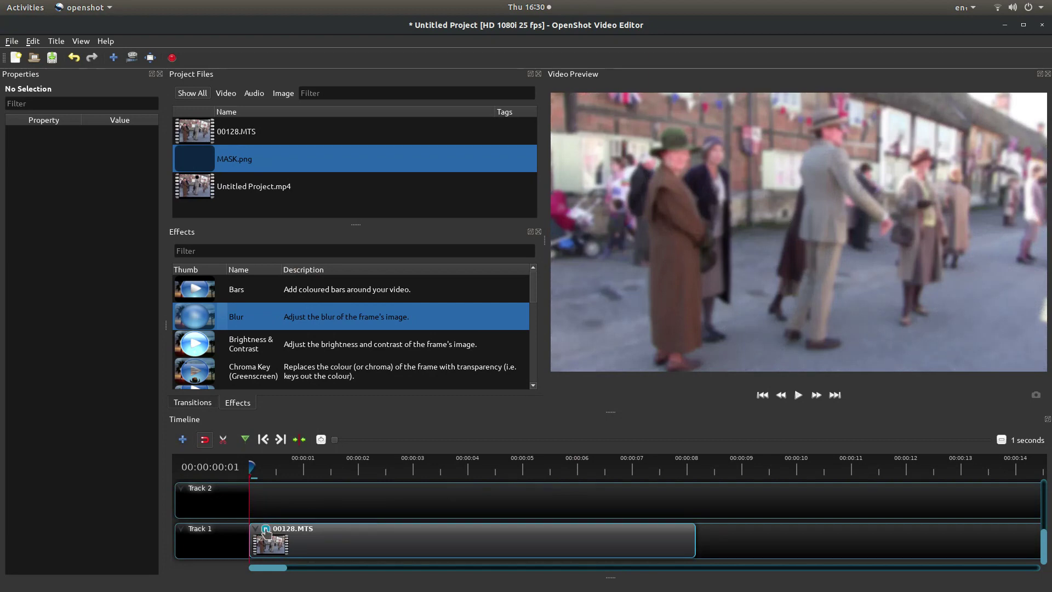
click(266, 530)
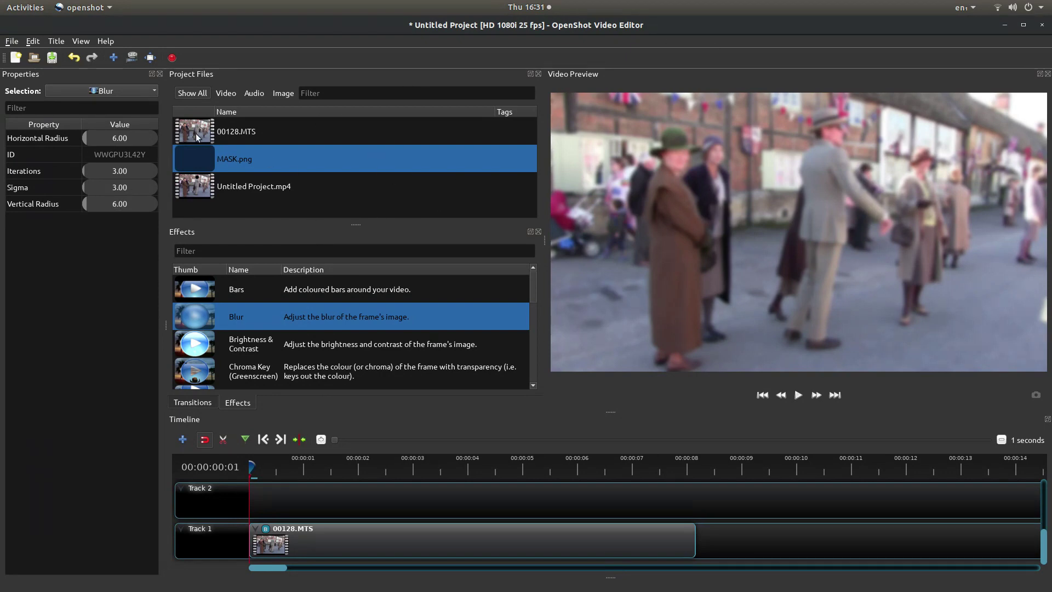
- Place Untitled Project.mp4 on Track 2 and apply Chroma Key (Greenscreen) to it
drag(200, 185, 340, 495)
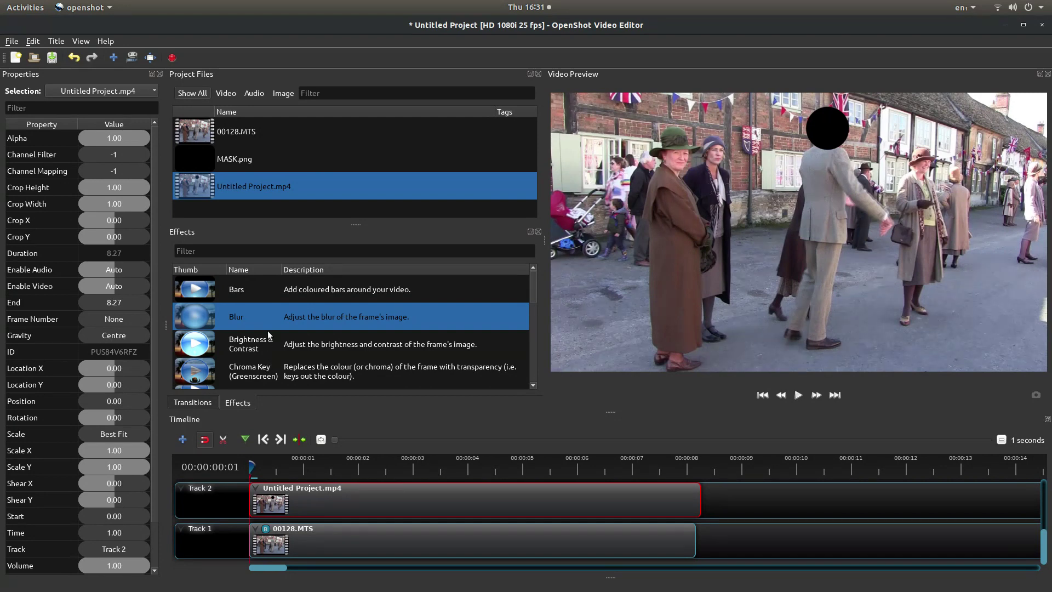
scroll(268, 329, down, 1)
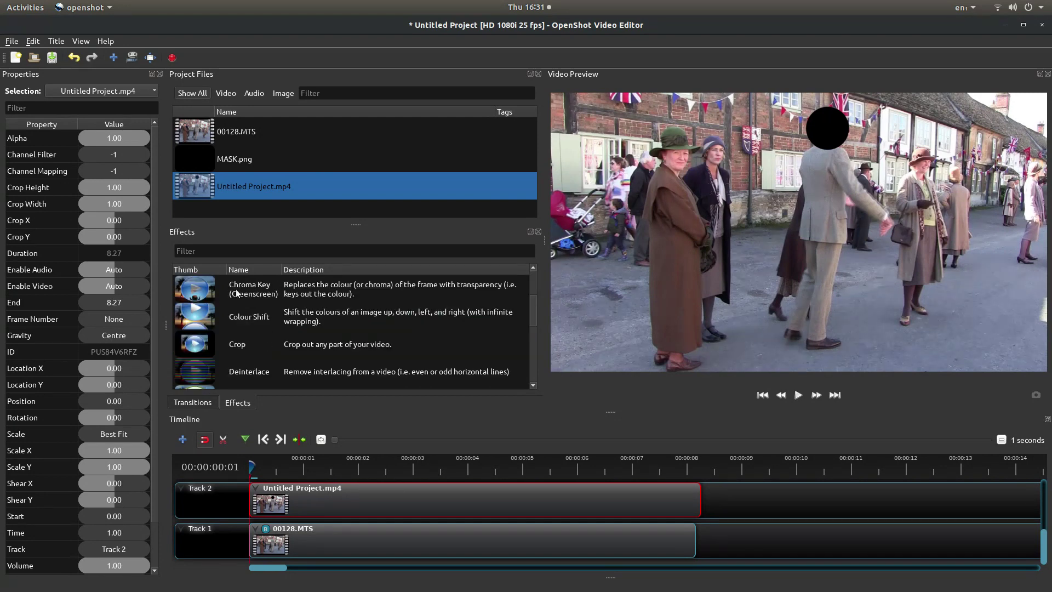
click(278, 290)
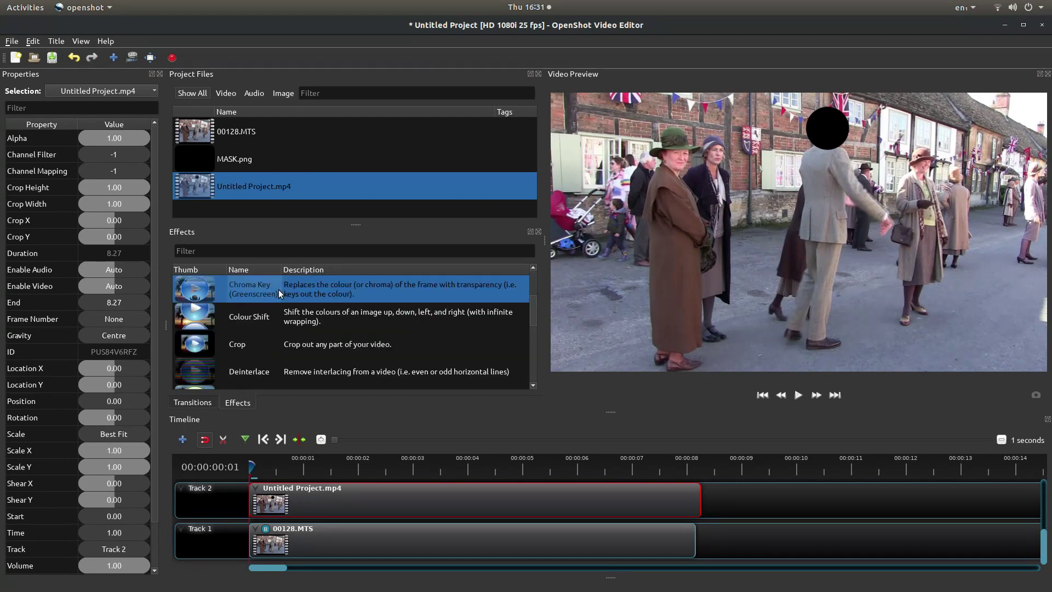
drag(278, 290, 277, 509)
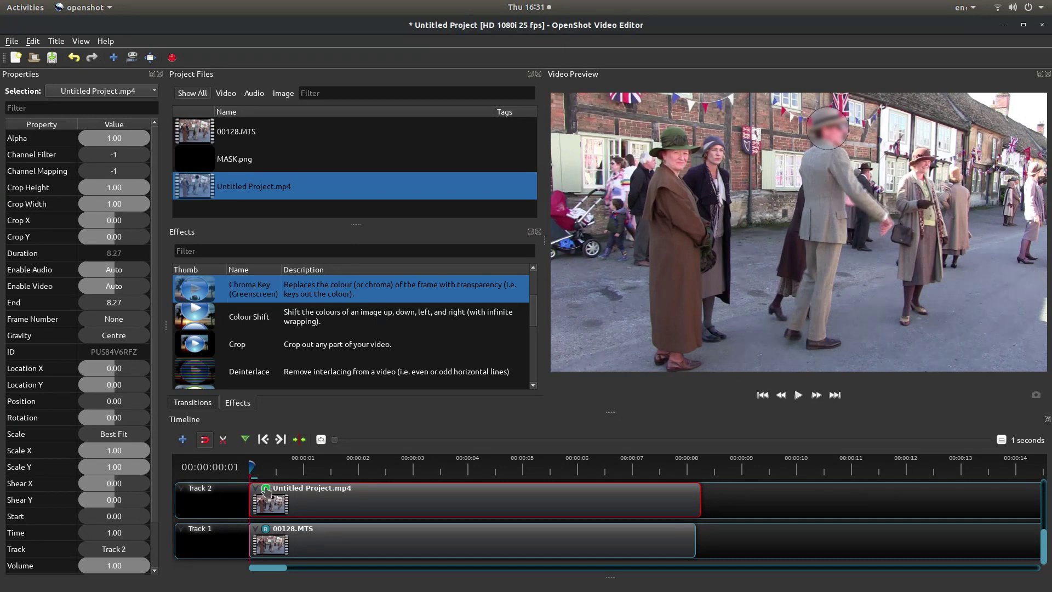
click(266, 489)
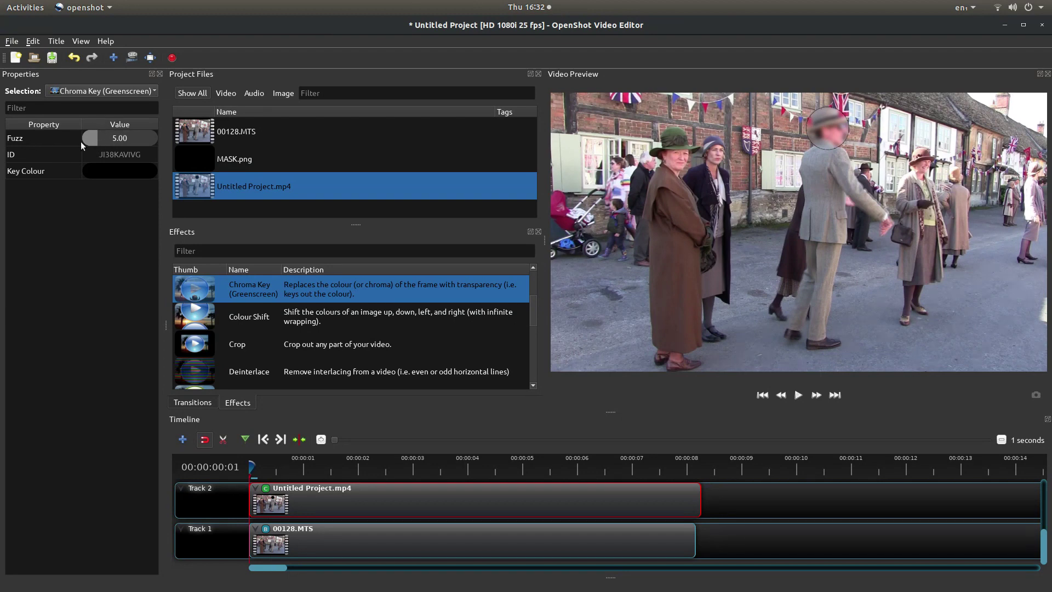
- Set the Chroma Key Fuzz value to 100
click(120, 137)
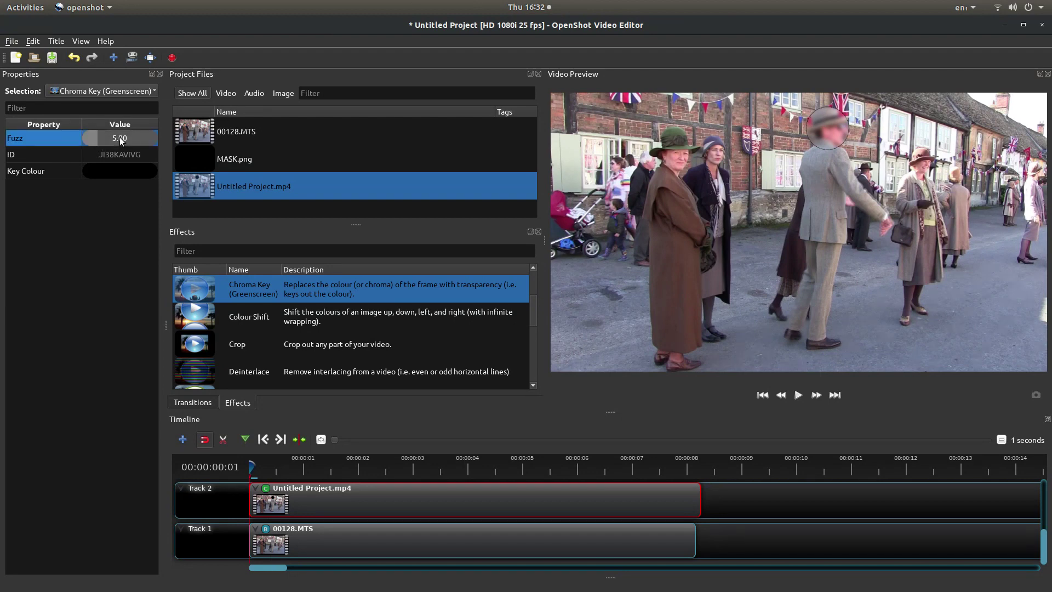
double_click(117, 138)
text(100)
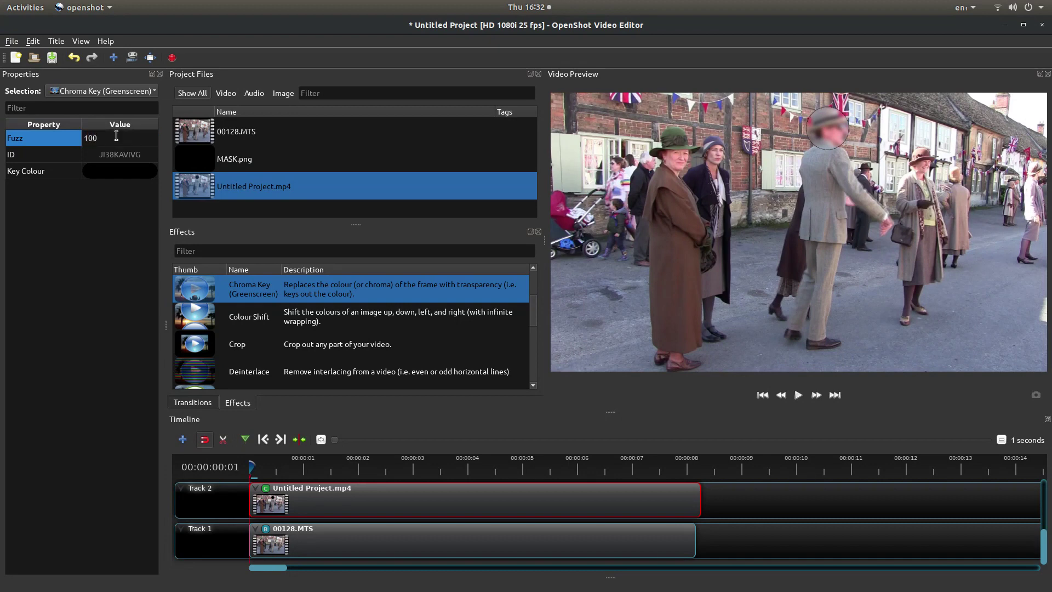
key(Return)
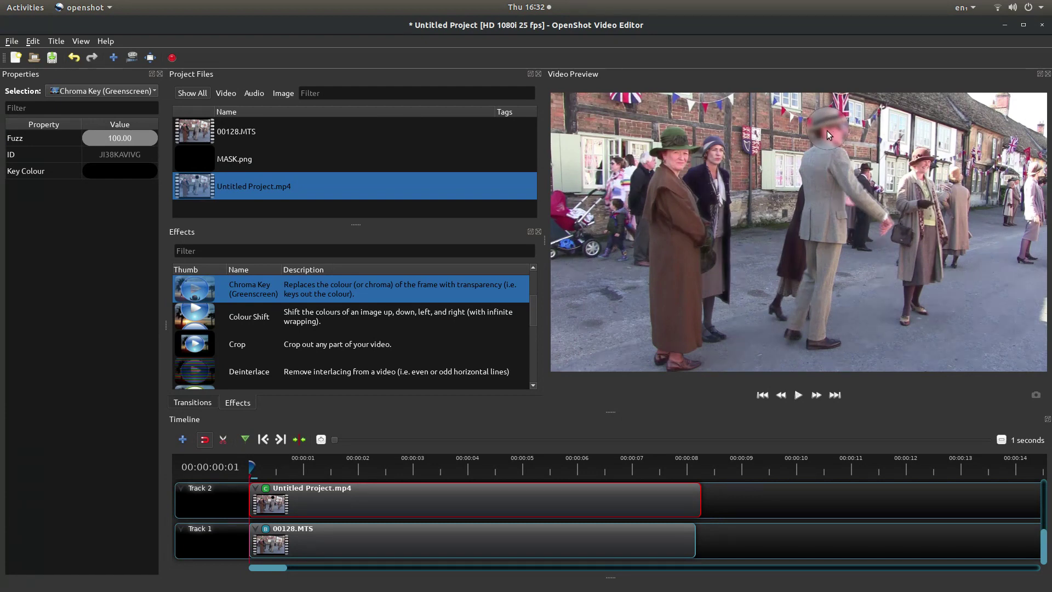
click(798, 395)
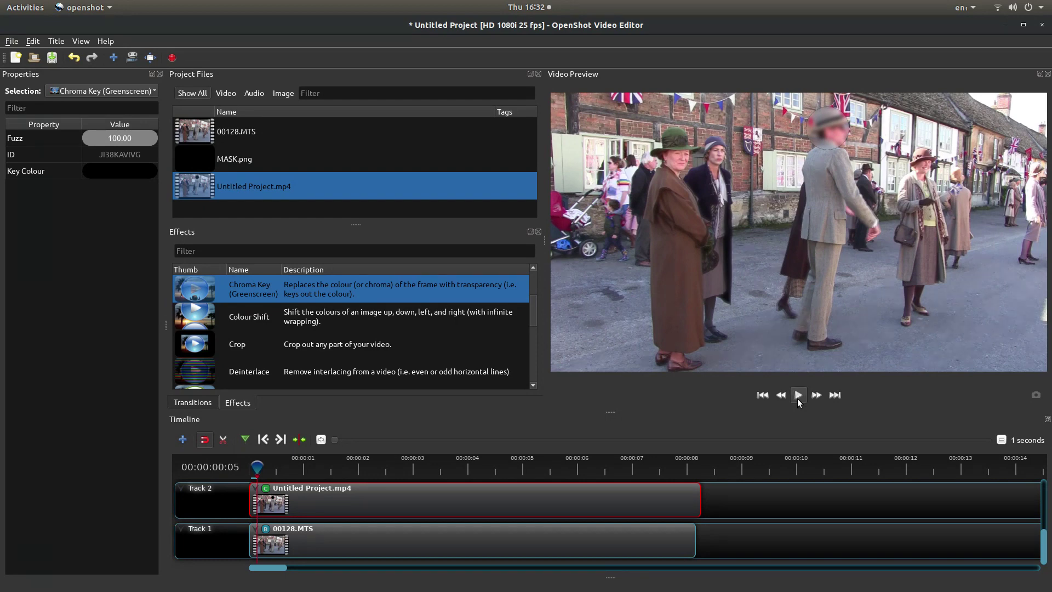
click(798, 399)
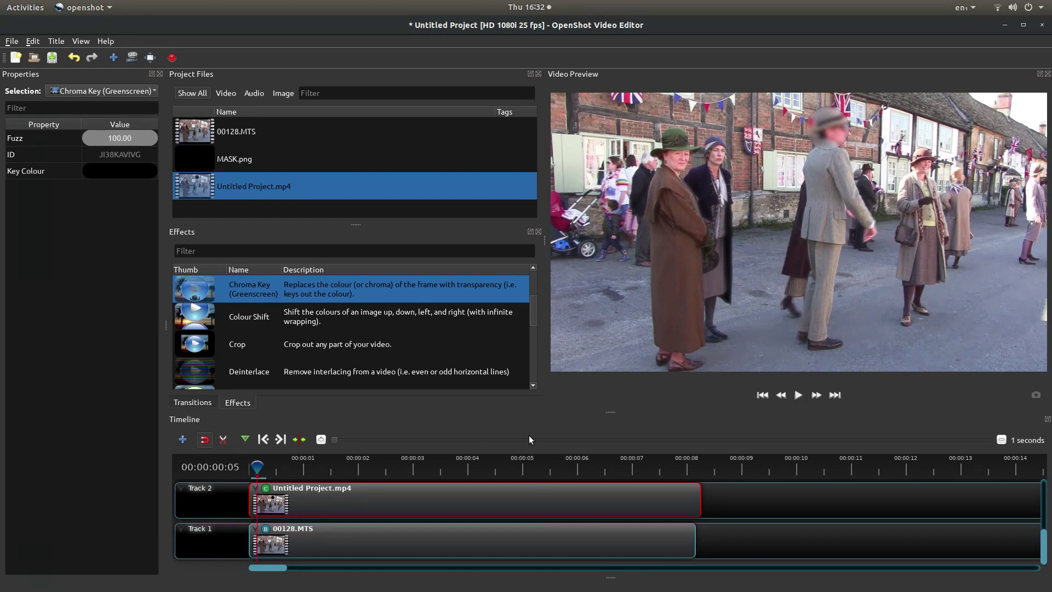
key(Right)
key(Right)
key(Right)
key(Right)
key(Right)
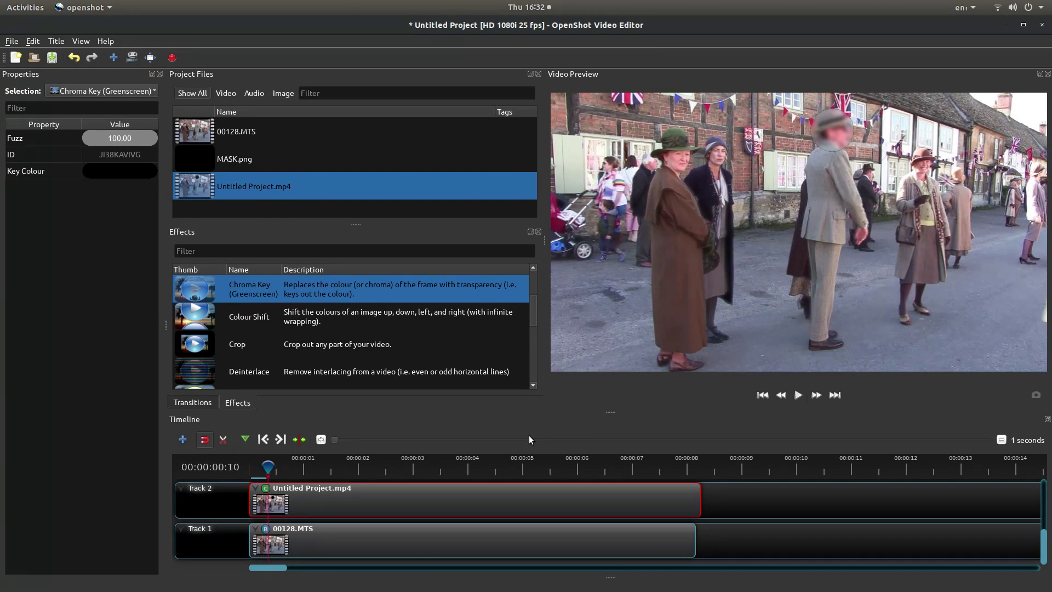
key(Right)
key(Right)
key(Right)
key(Right)
key(Right)
key(Right)
key(Right)
key(Right)
key(Right)
key(Right)
key(Right)
key(Right)
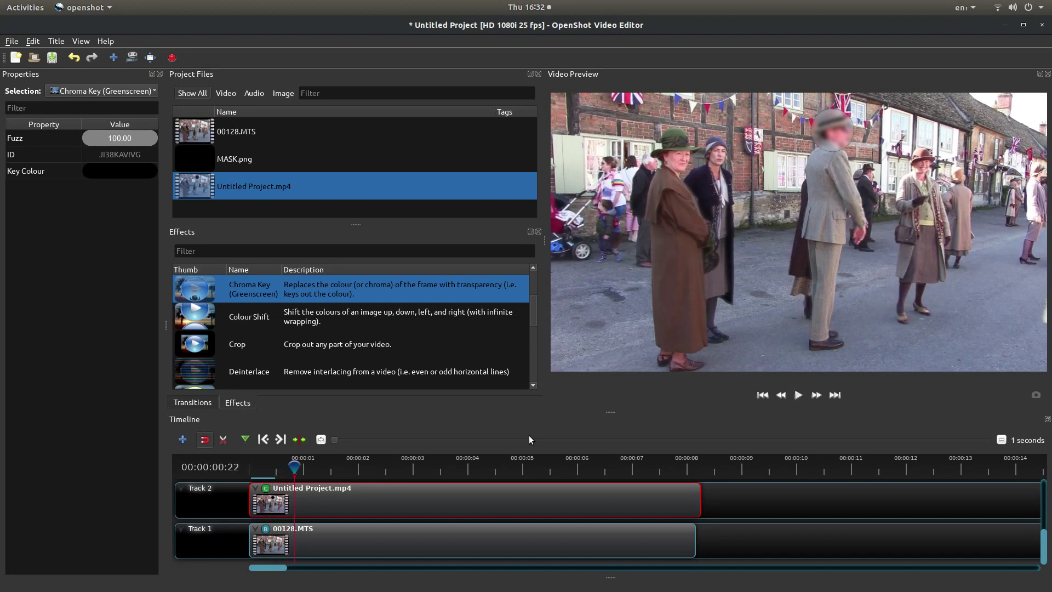
key(Right)
key(Right)
key(Right)
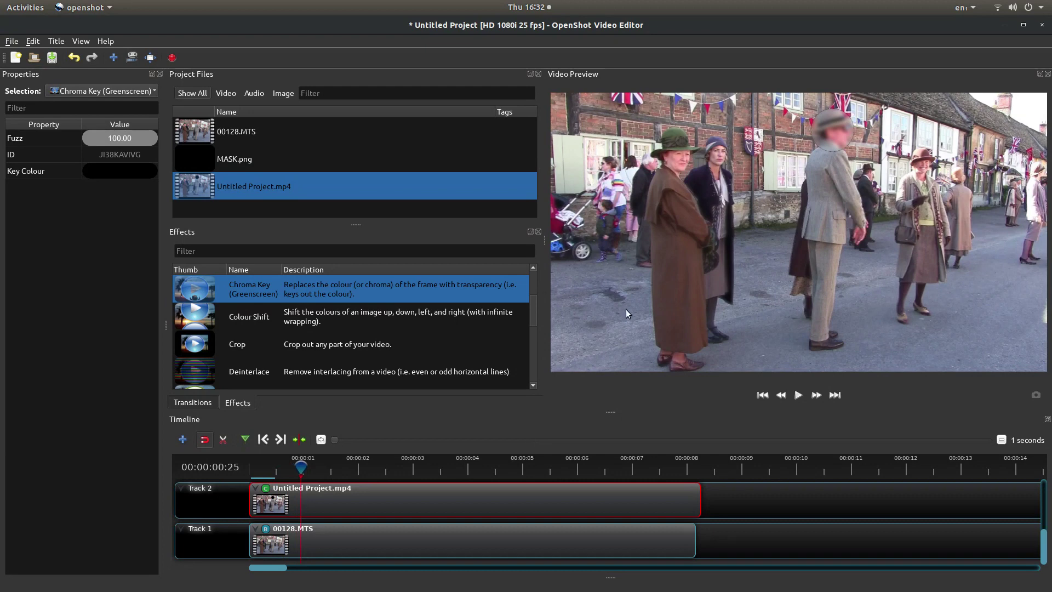